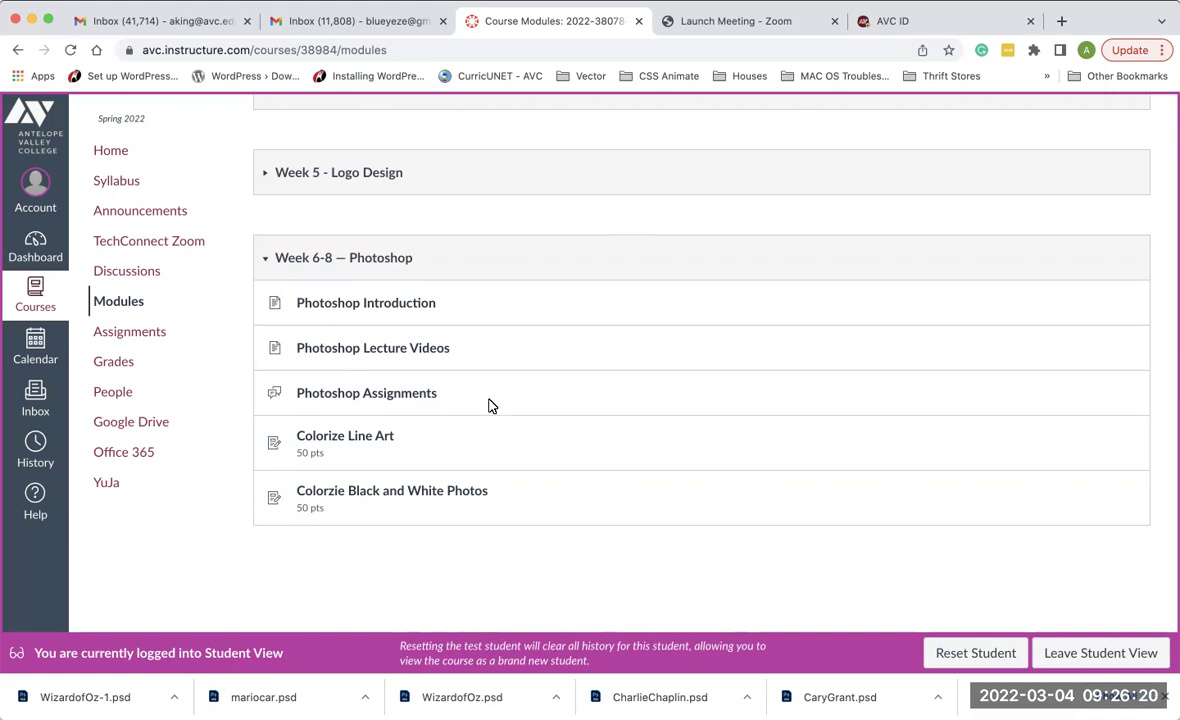
Open the Colorzie Black and White Photos assignment and review its image list and colorizing instructions
click(445, 498)
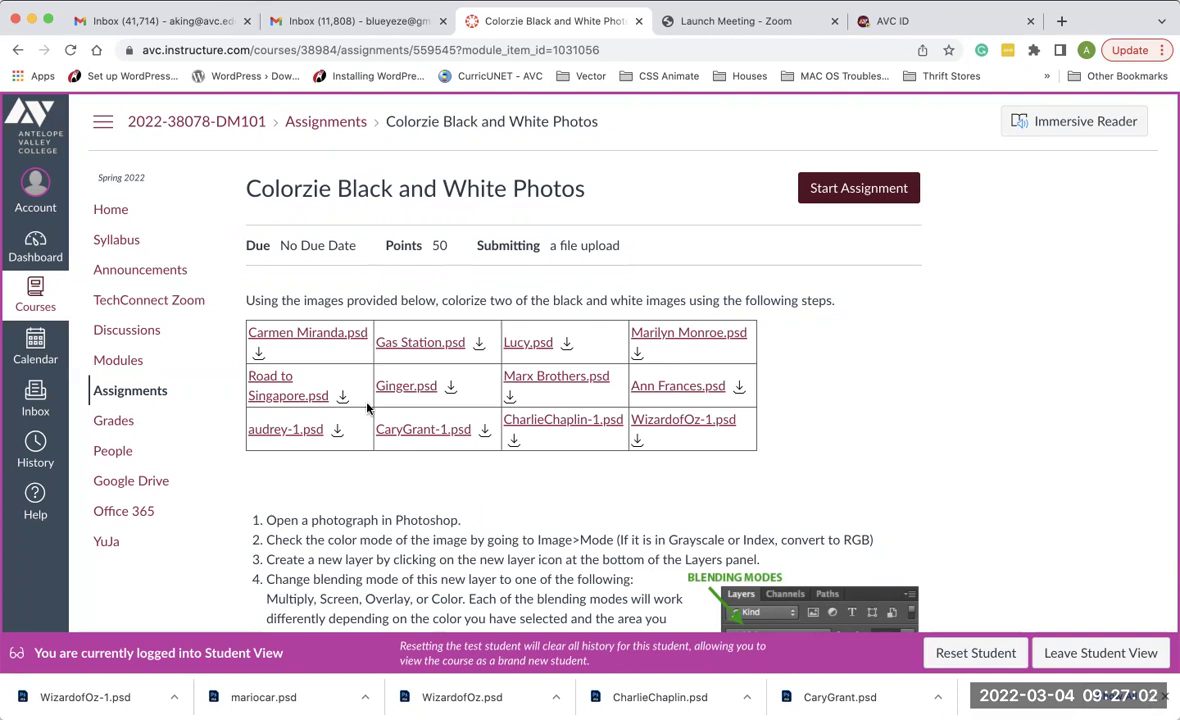
scroll(497, 416, down, 1)
scroll(497, 416, down, 5)
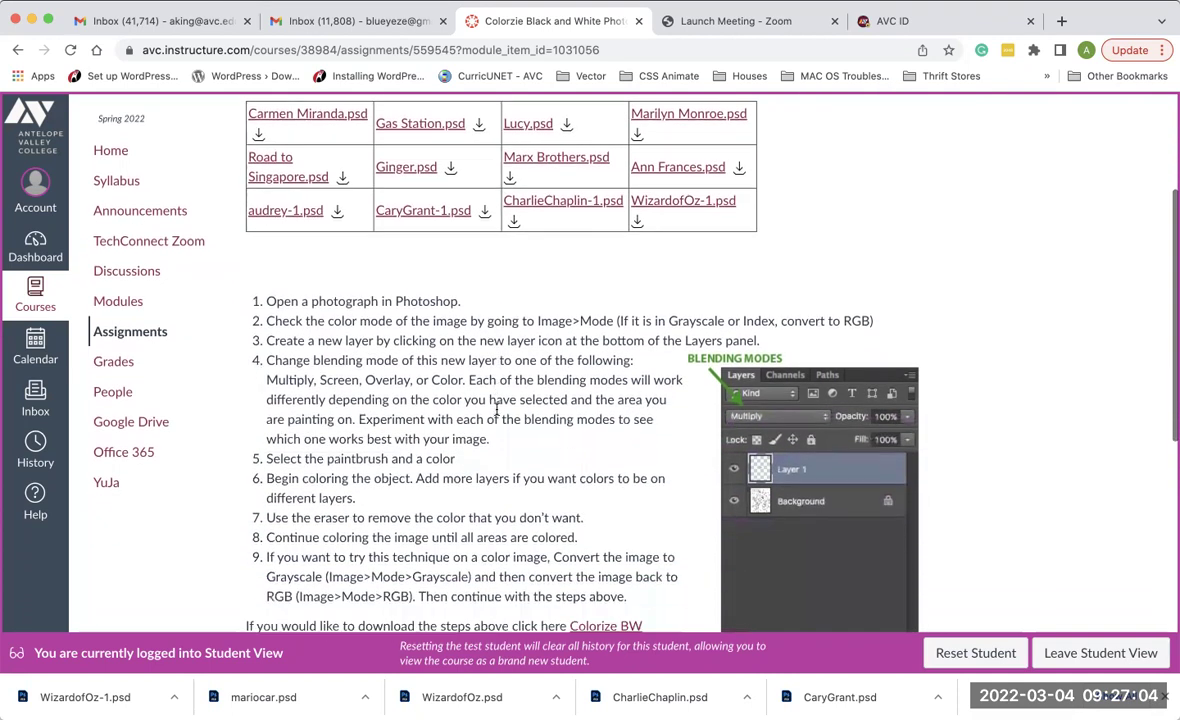
scroll(497, 410, down, 1)
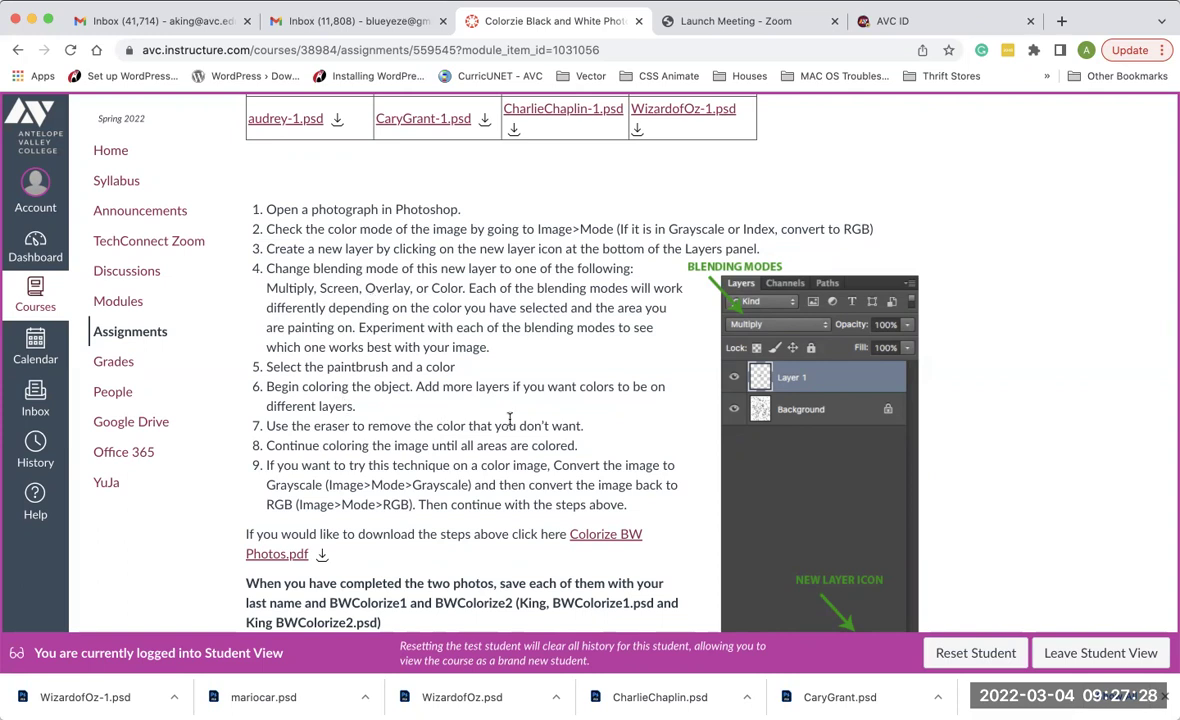
scroll(512, 420, down, 2)
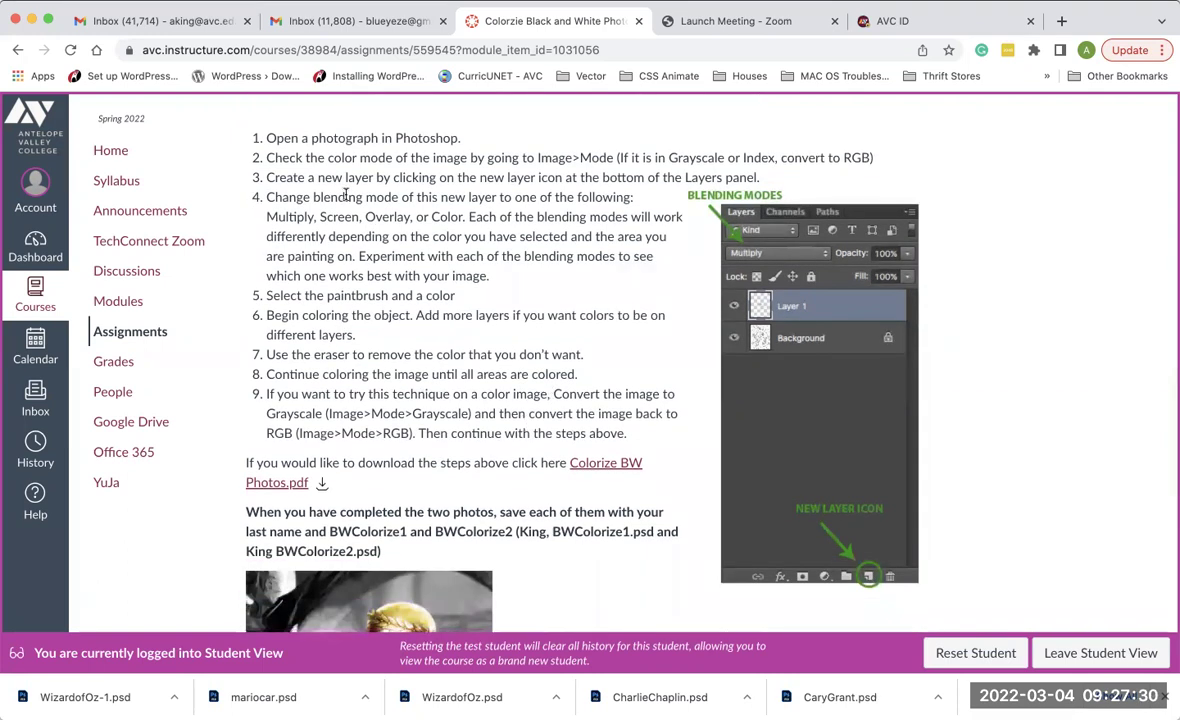
Preview the linked Colorize BW Photos PDF, read through its steps and close it
click(613, 466)
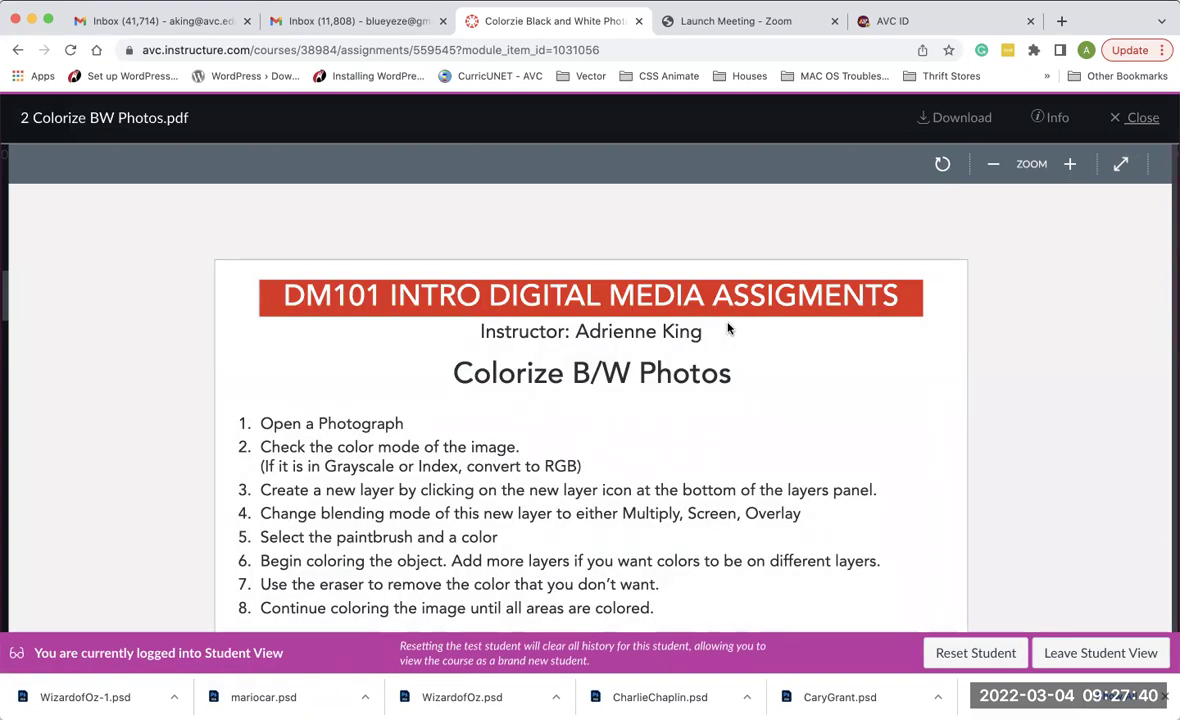
scroll(773, 376, down, 2)
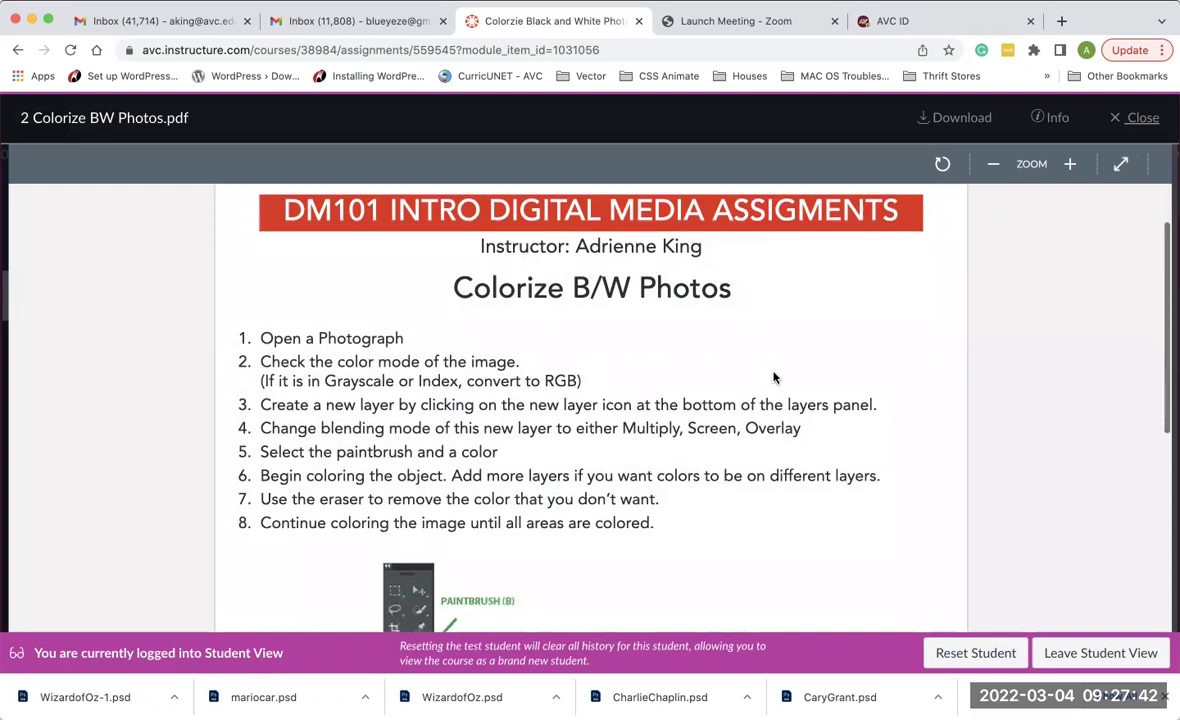
scroll(773, 376, down, 1)
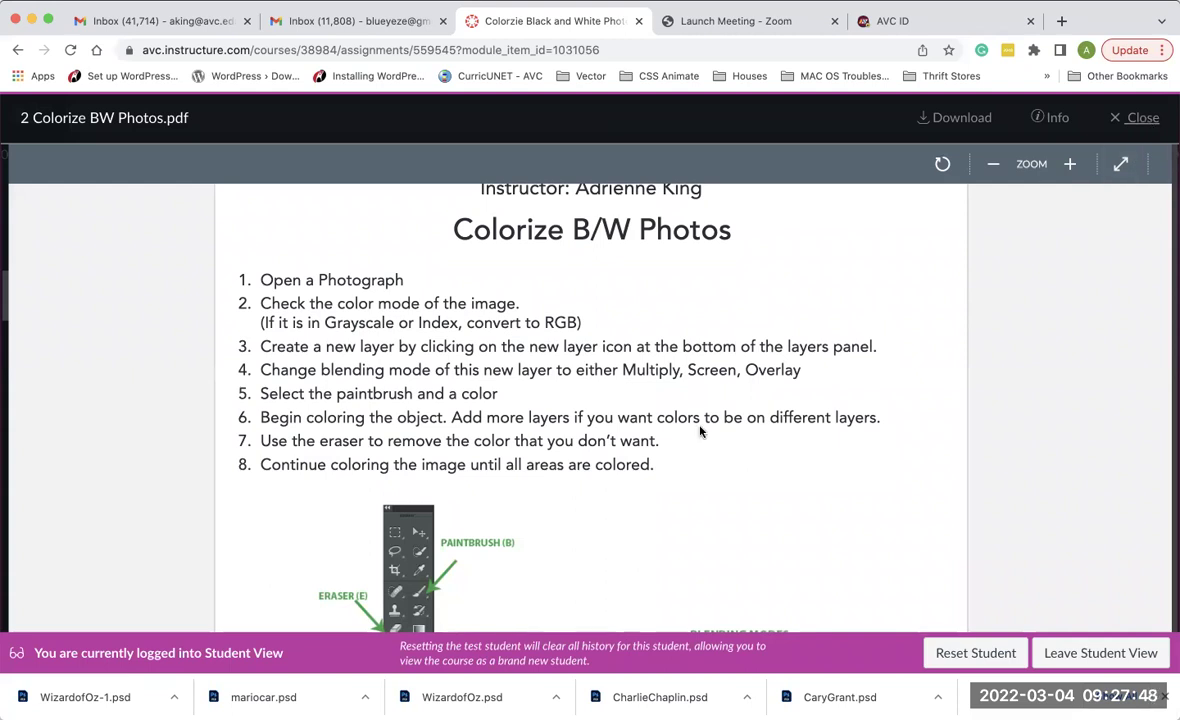
key(Escape)
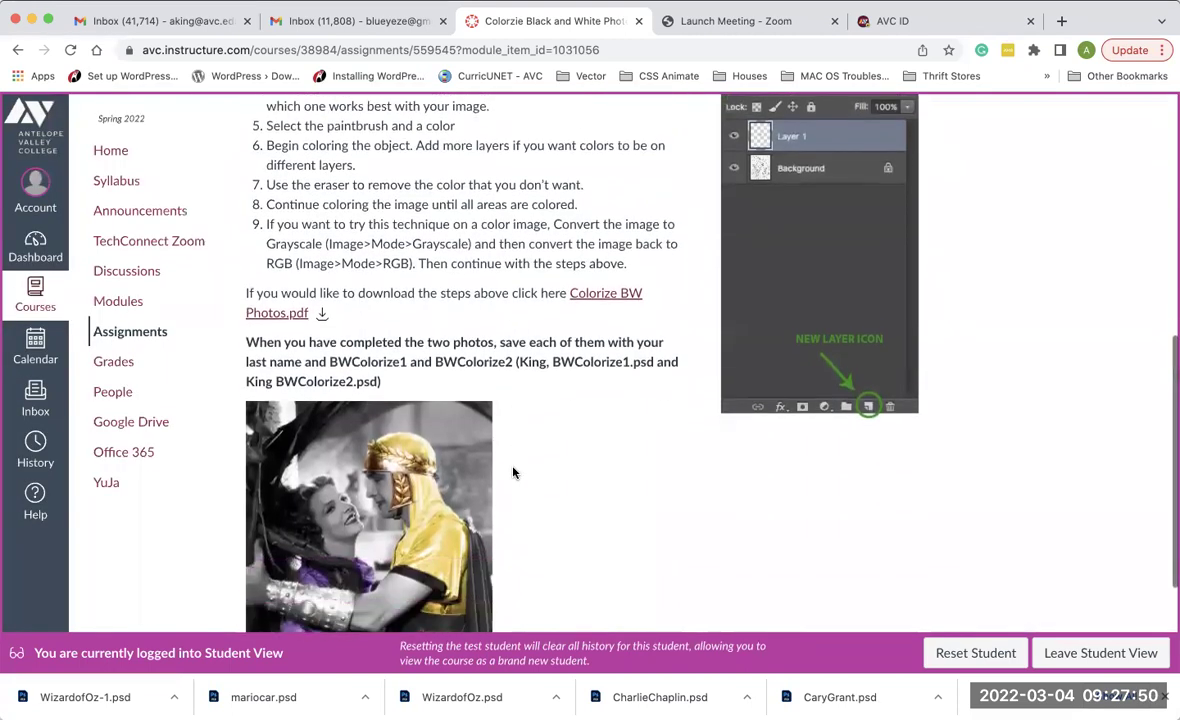
Examine the colorized sample photo and file-naming instructions, and return to the assignment's list of downloadable images
scroll(513, 473, down, 2)
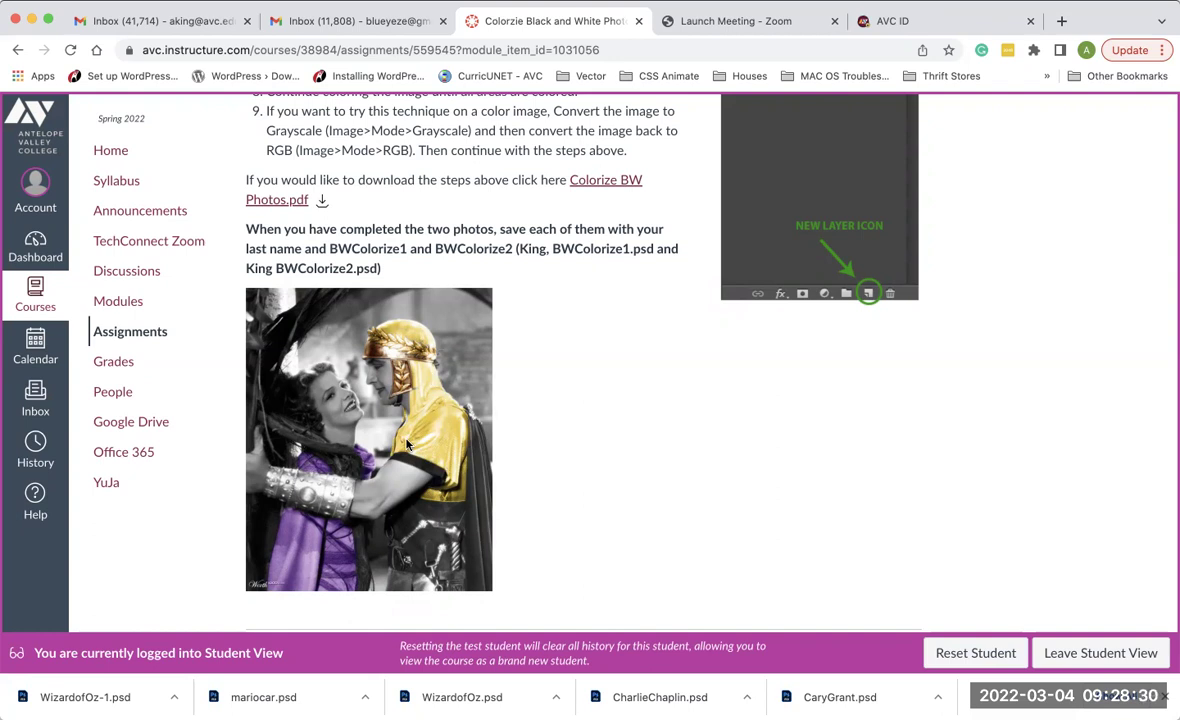
scroll(547, 340, up, 1)
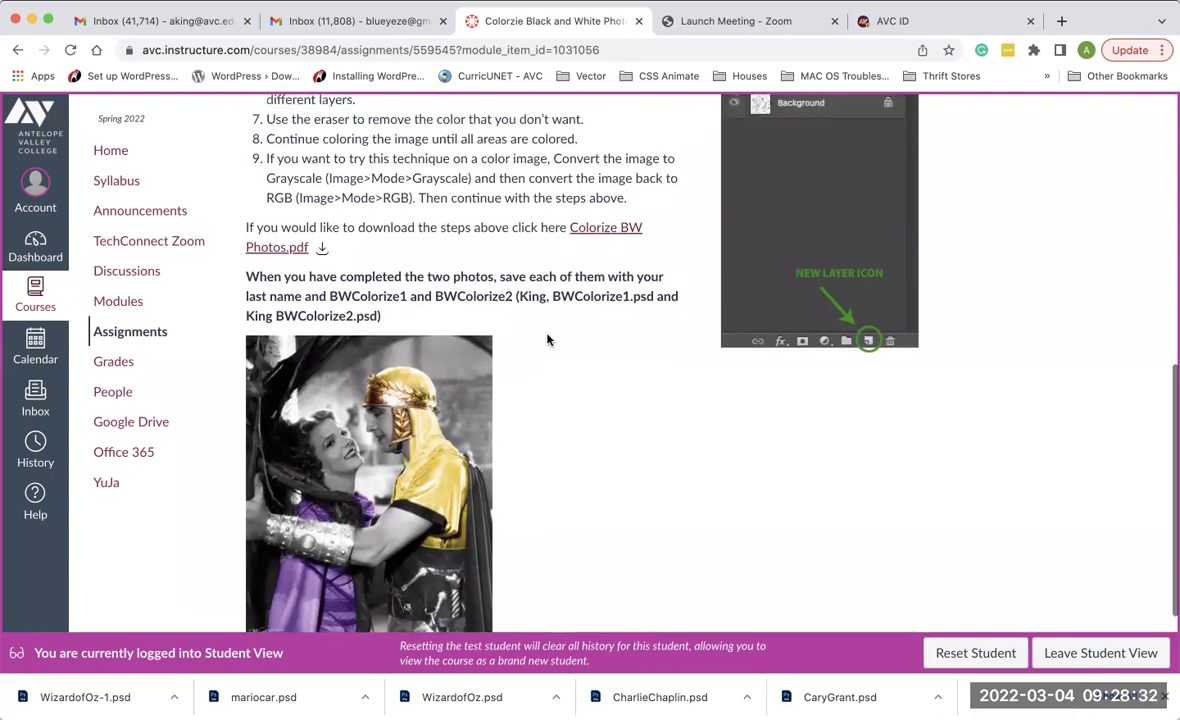
scroll(547, 340, up, 10)
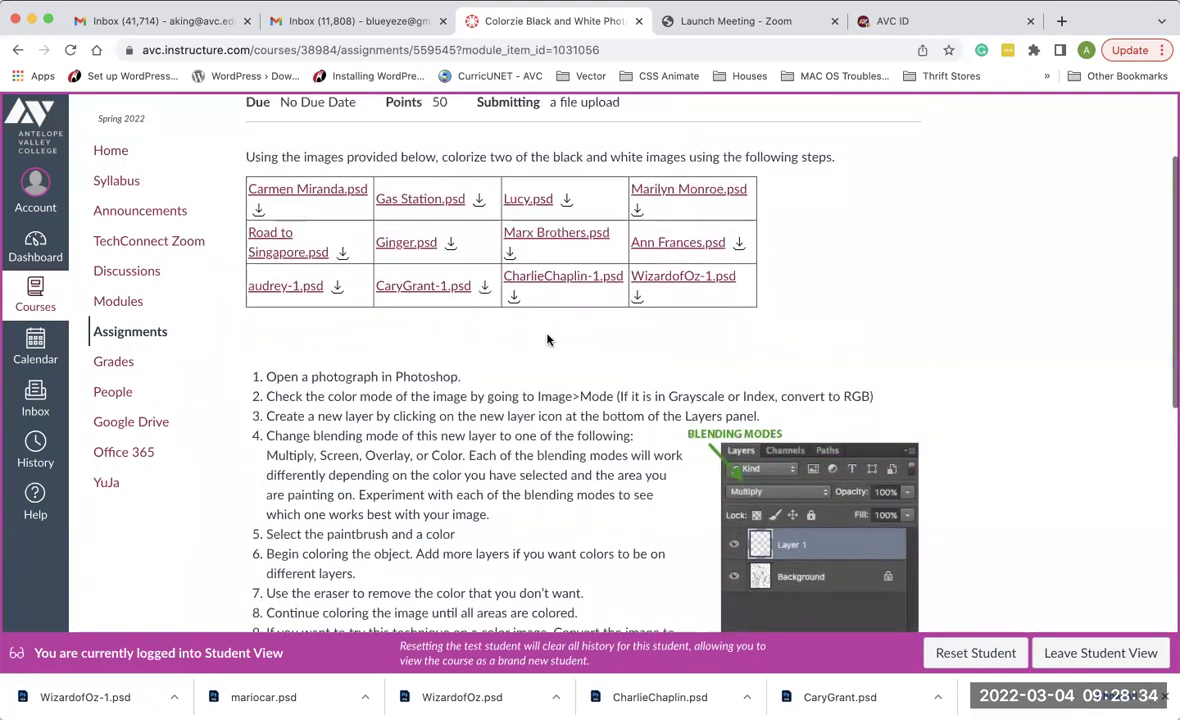
scroll(547, 340, up, 2)
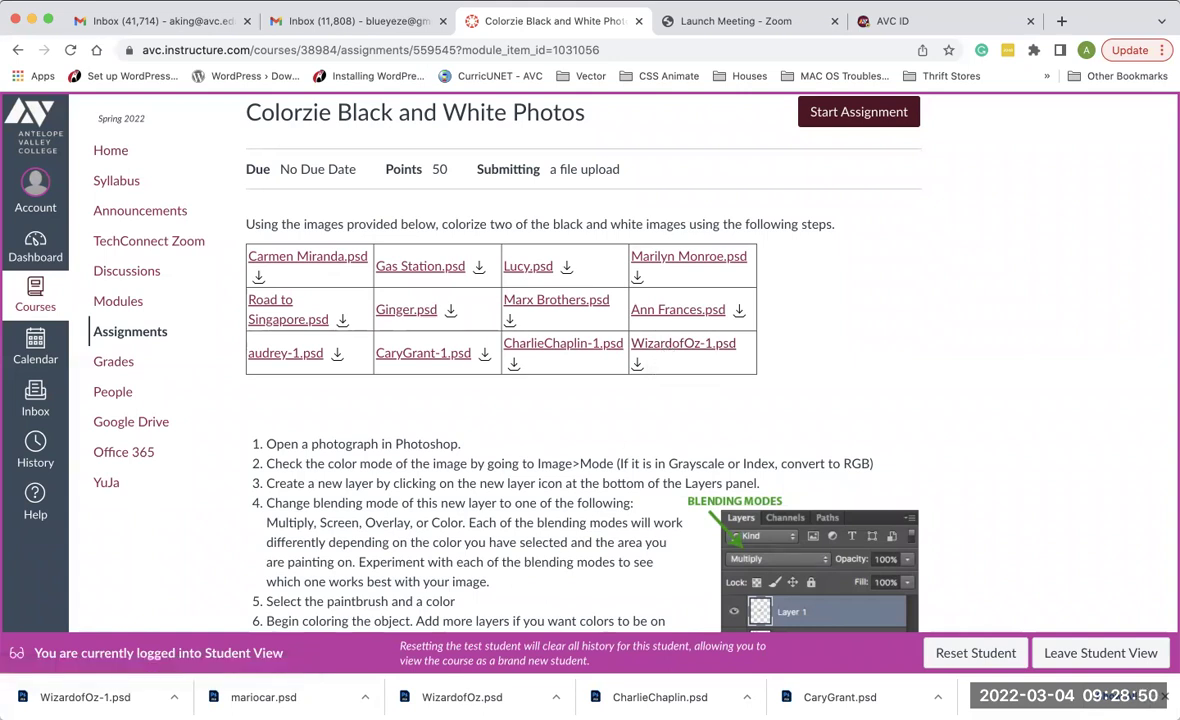
Switch to Photoshop, open WizardofOz-1.psd from the BW Colorize folder, and reposition the floating Layers panel
key(super+Tab)
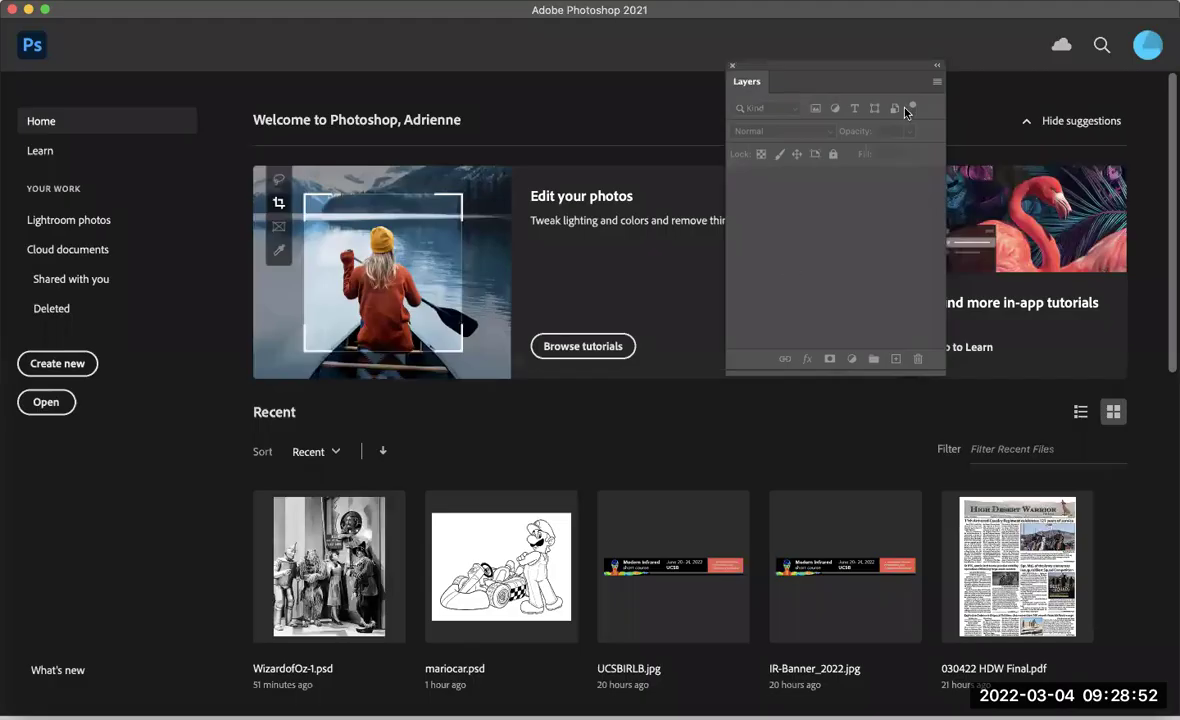
drag(907, 67, 1113, 79)
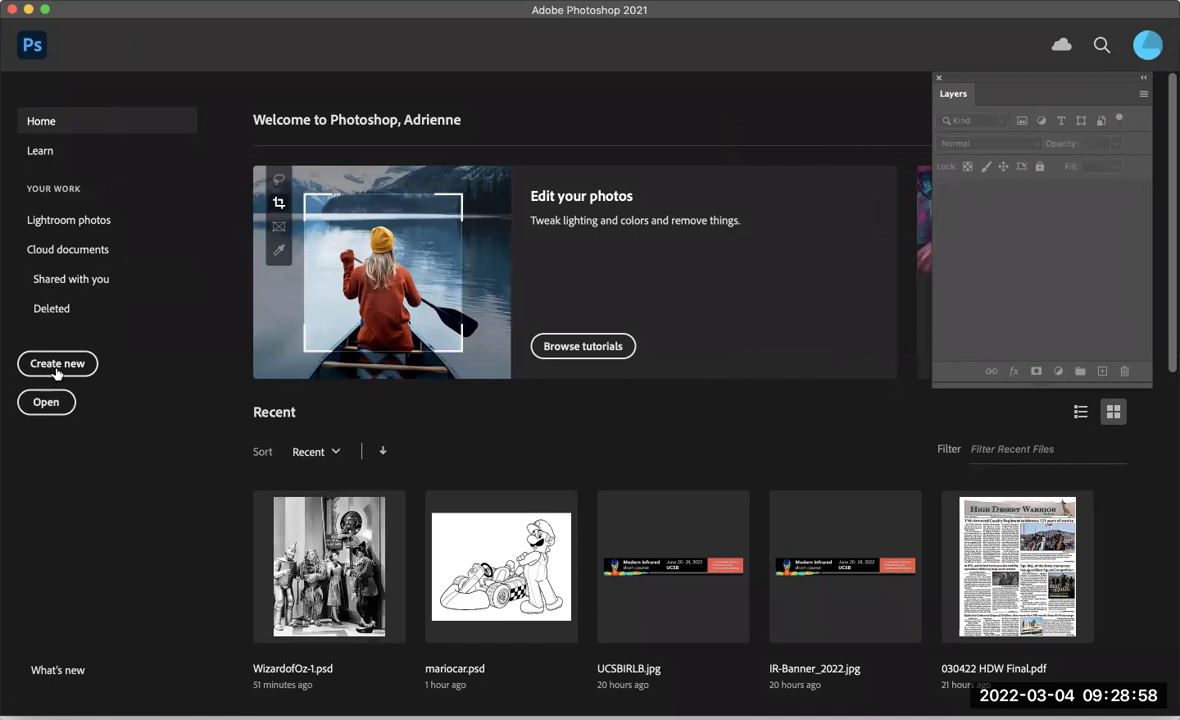
click(47, 403)
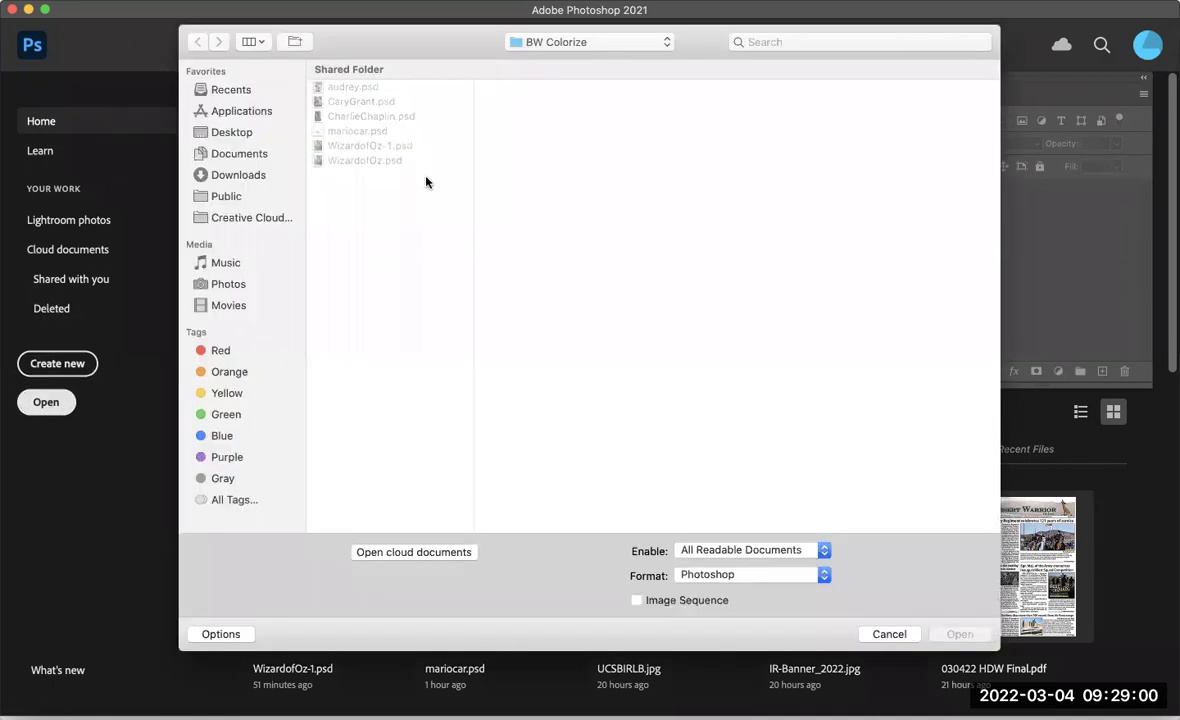
click(398, 148)
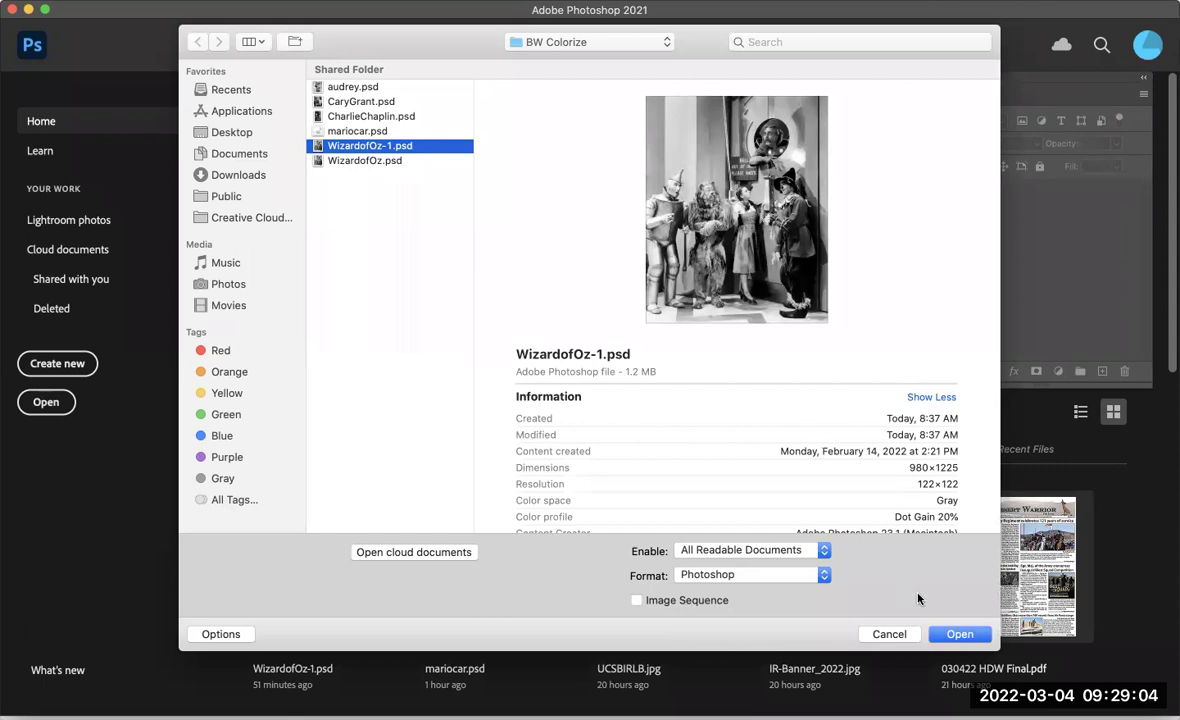
click(960, 635)
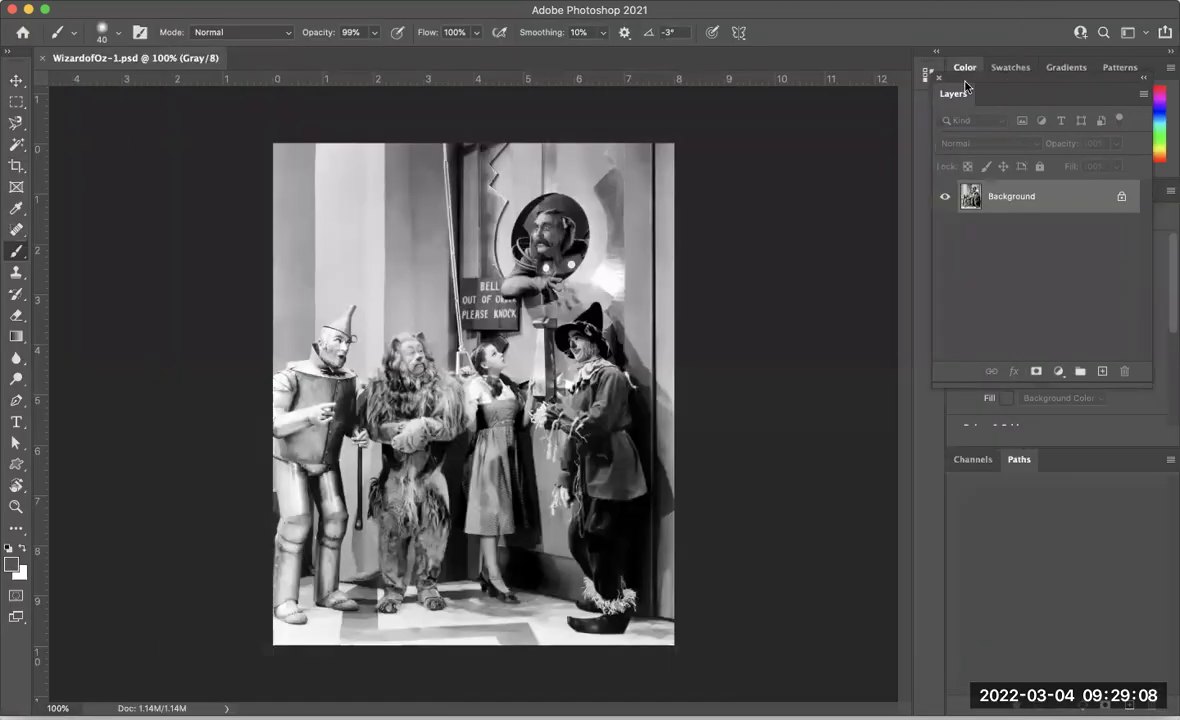
drag(950, 82, 800, 139)
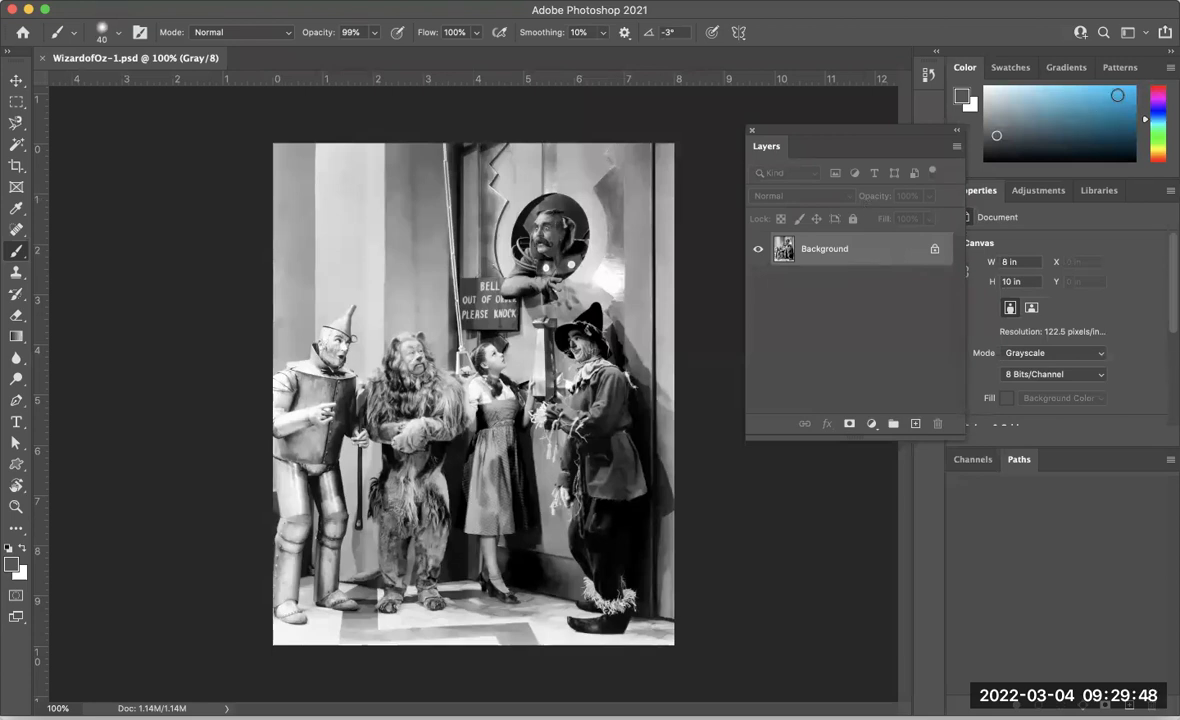
Pick a light blue, try painting over the lion with the Brush while in Grayscale mode, and undo the stroke
click(1111, 92)
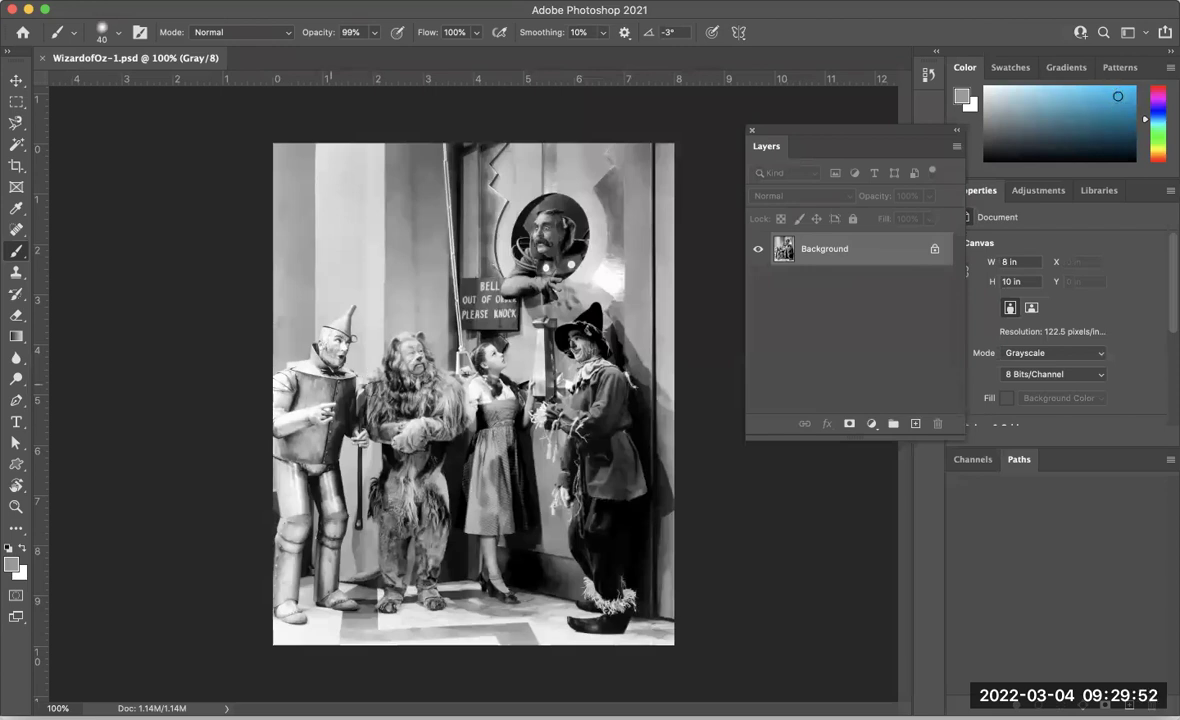
mouse_move(400, 470)
mouse_down()
mouse_move(407, 370)
mouse_move(417, 430)
mouse_move(397, 475)
mouse_move(392, 430)
mouse_move(417, 400)
mouse_move(407, 505)
mouse_move(440, 530)
mouse_move(407, 550)
mouse_move(395, 476)
mouse_up()
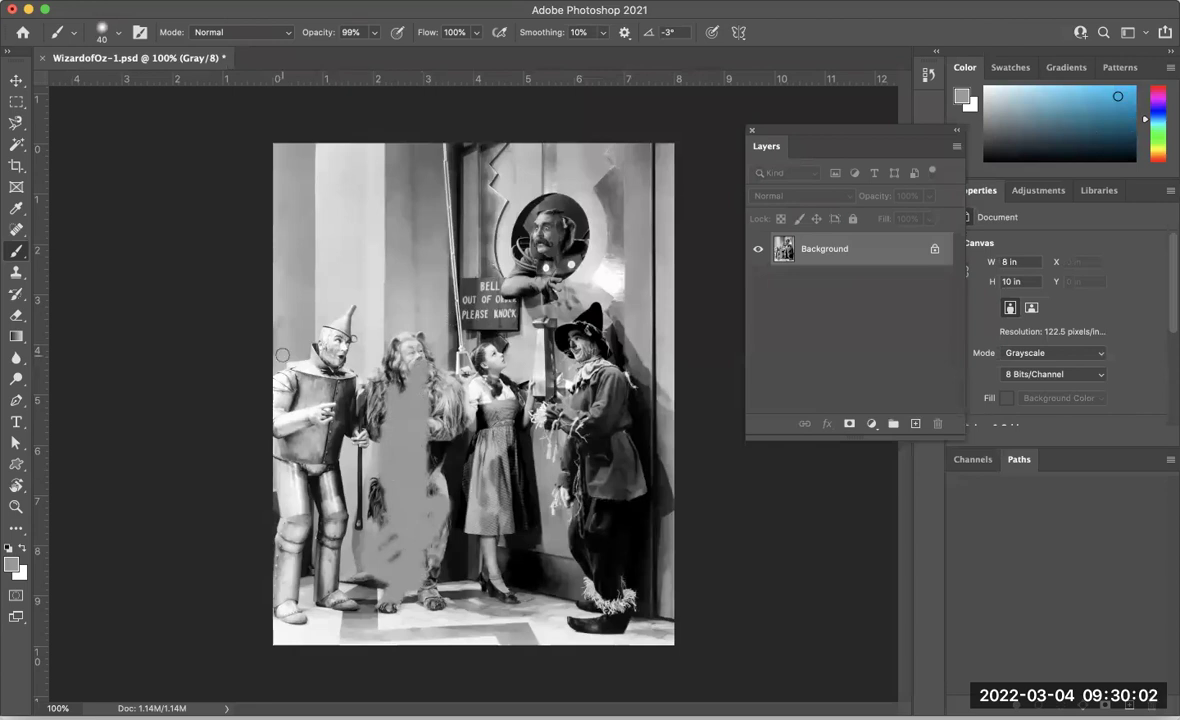
click(166, 1)
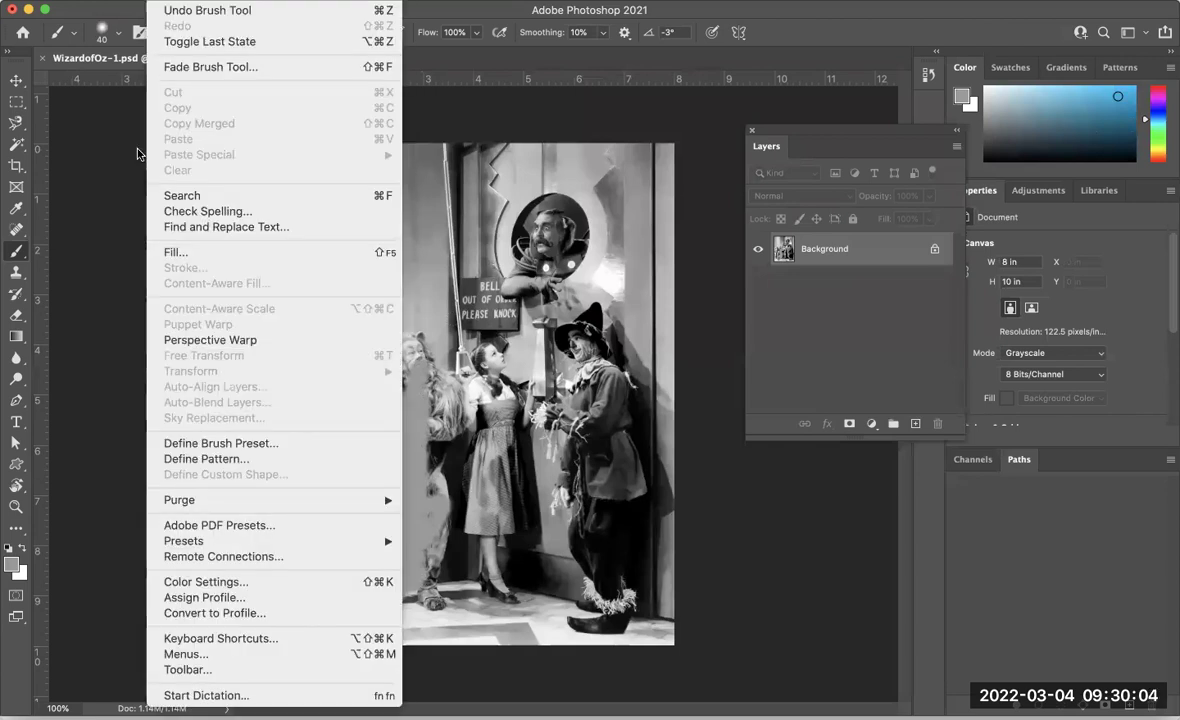
click(185, 12)
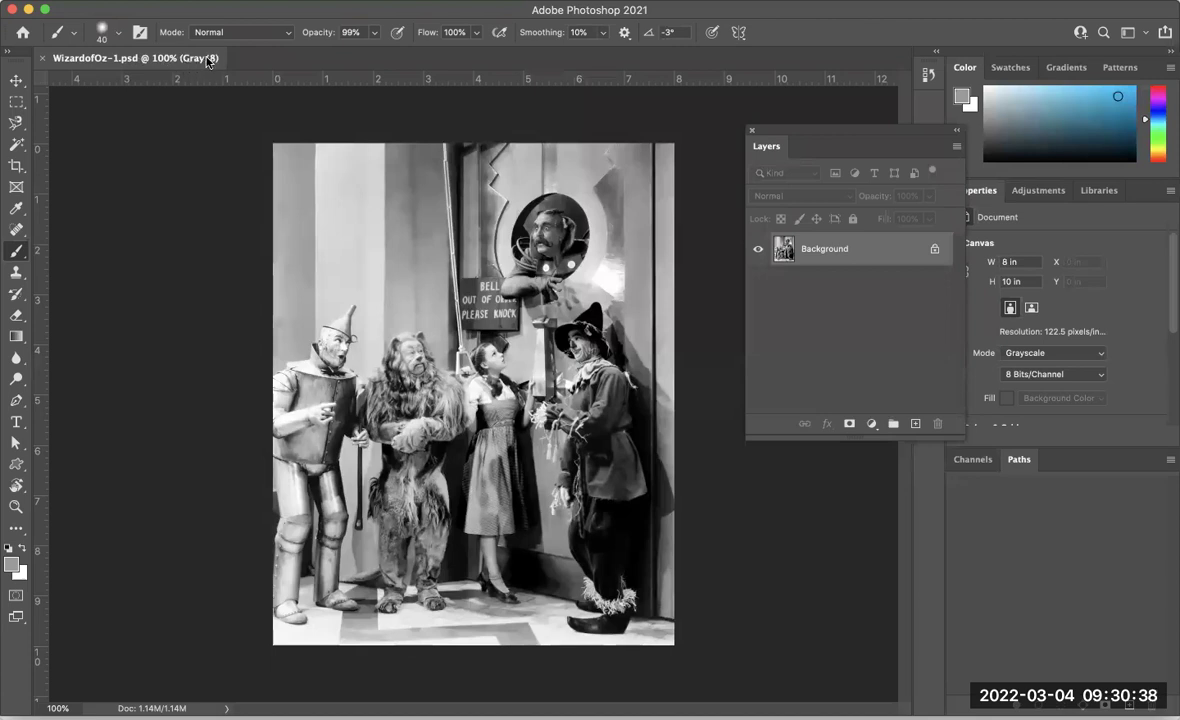
Convert the image to RGB Color mode and check that mode's setting
click(215, 0)
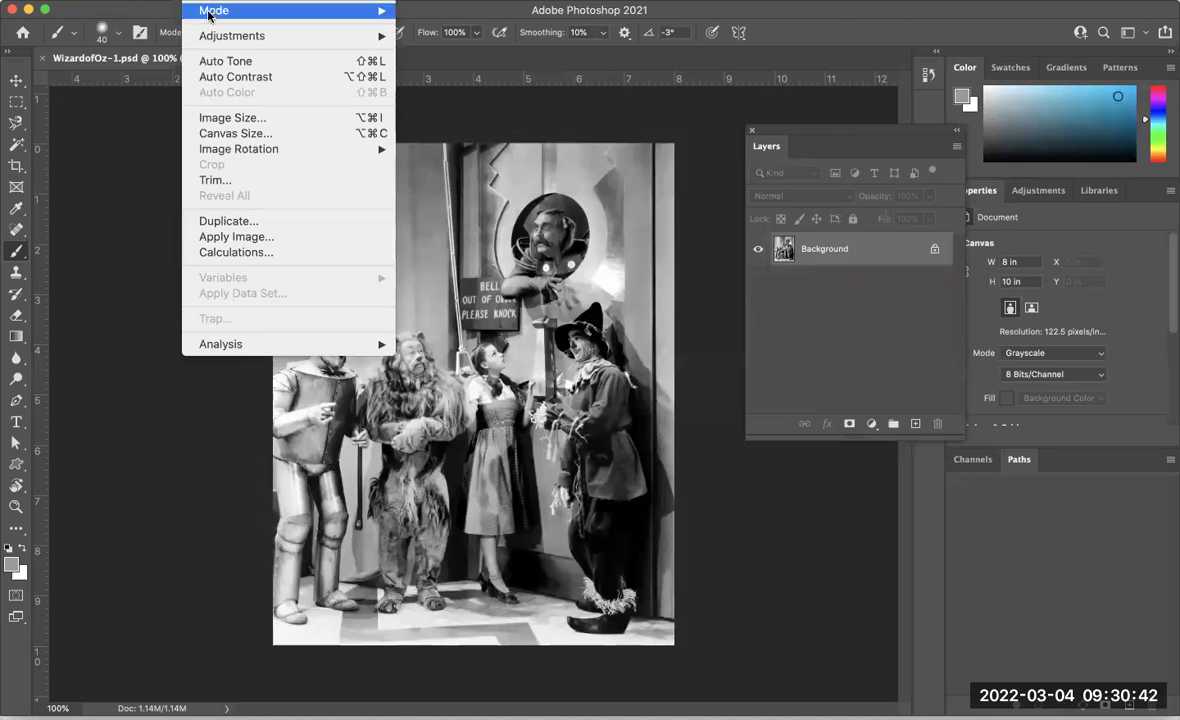
mouse_move(216, 12)
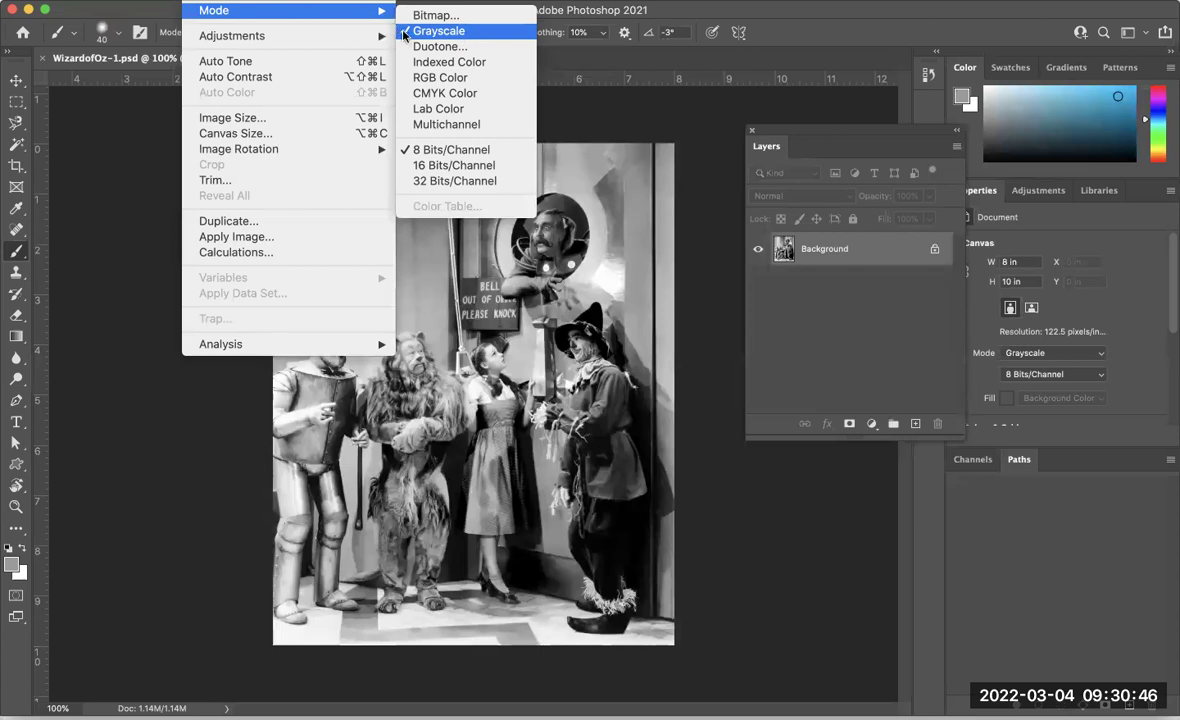
click(444, 78)
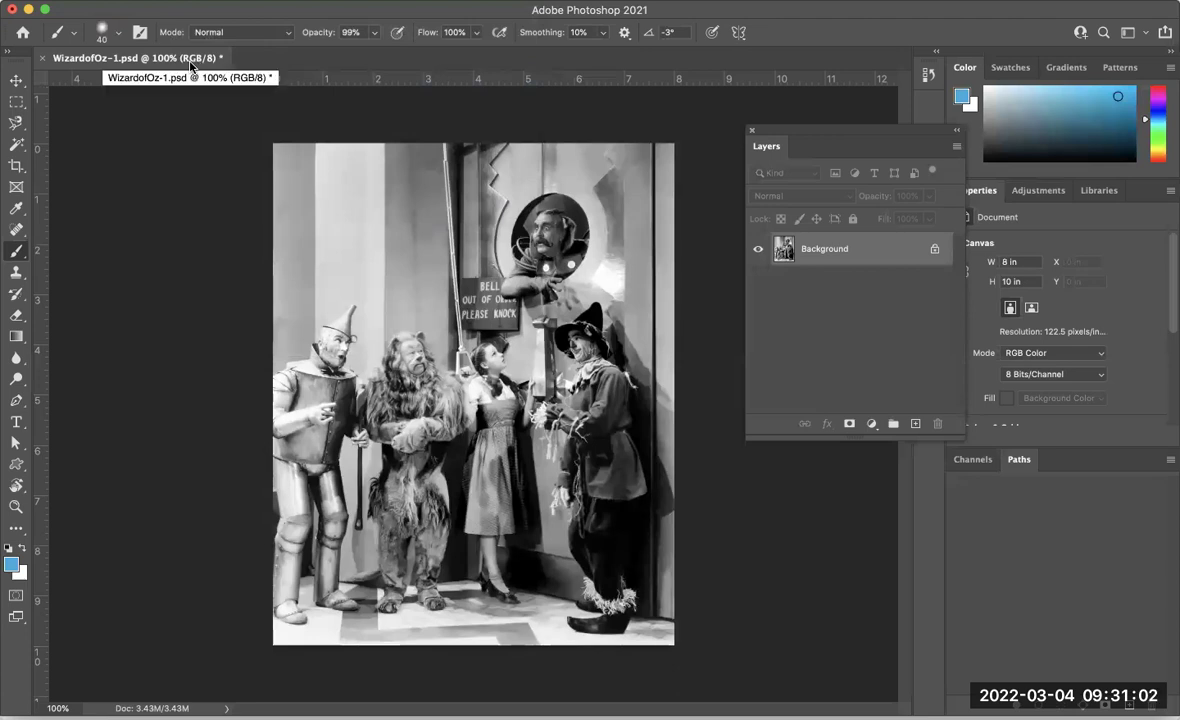
click(204, 0)
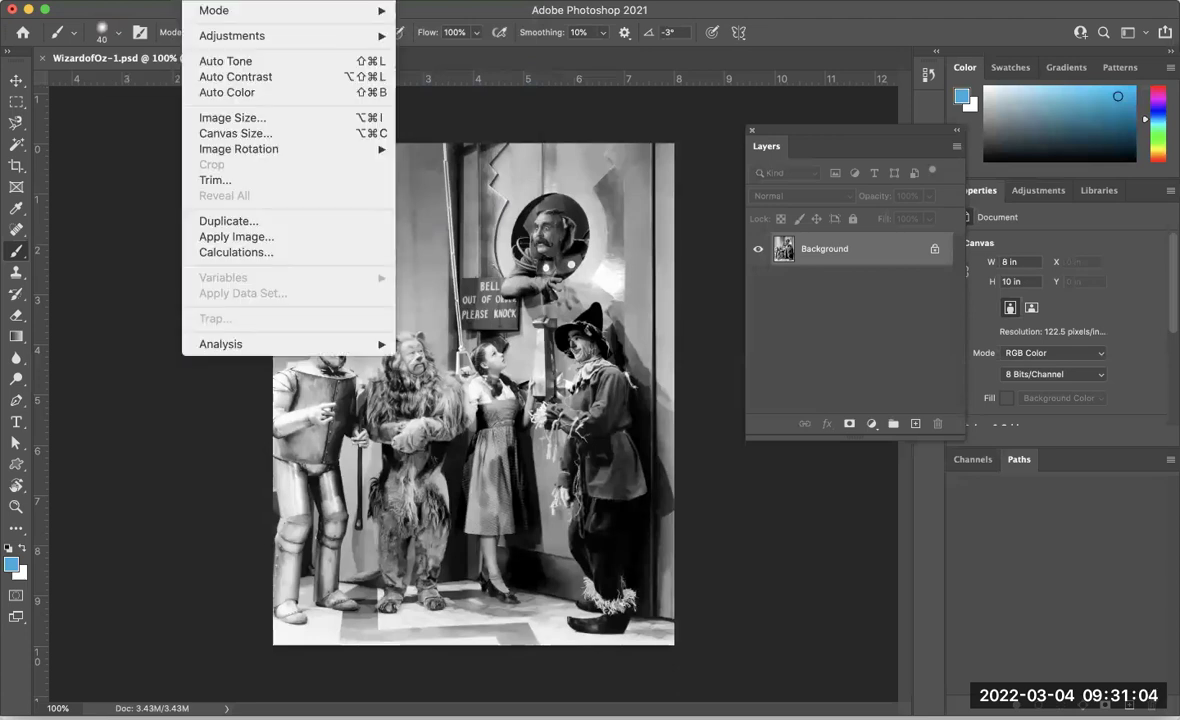
mouse_move(209, 12)
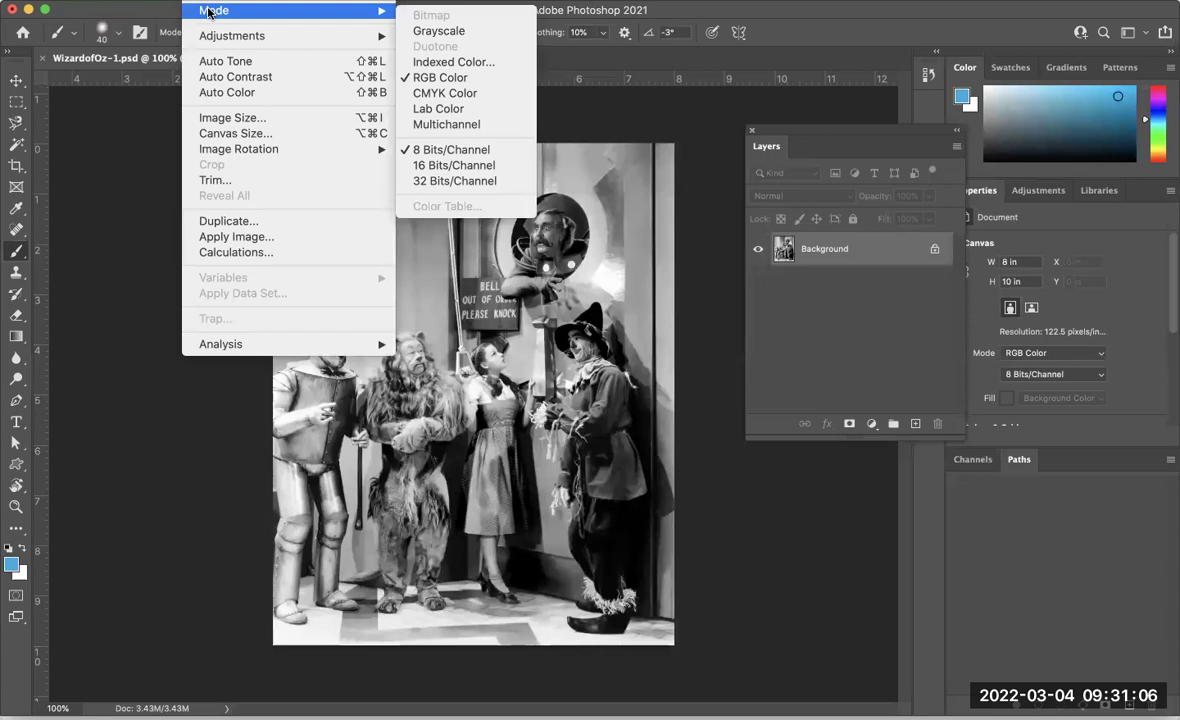
click(492, 79)
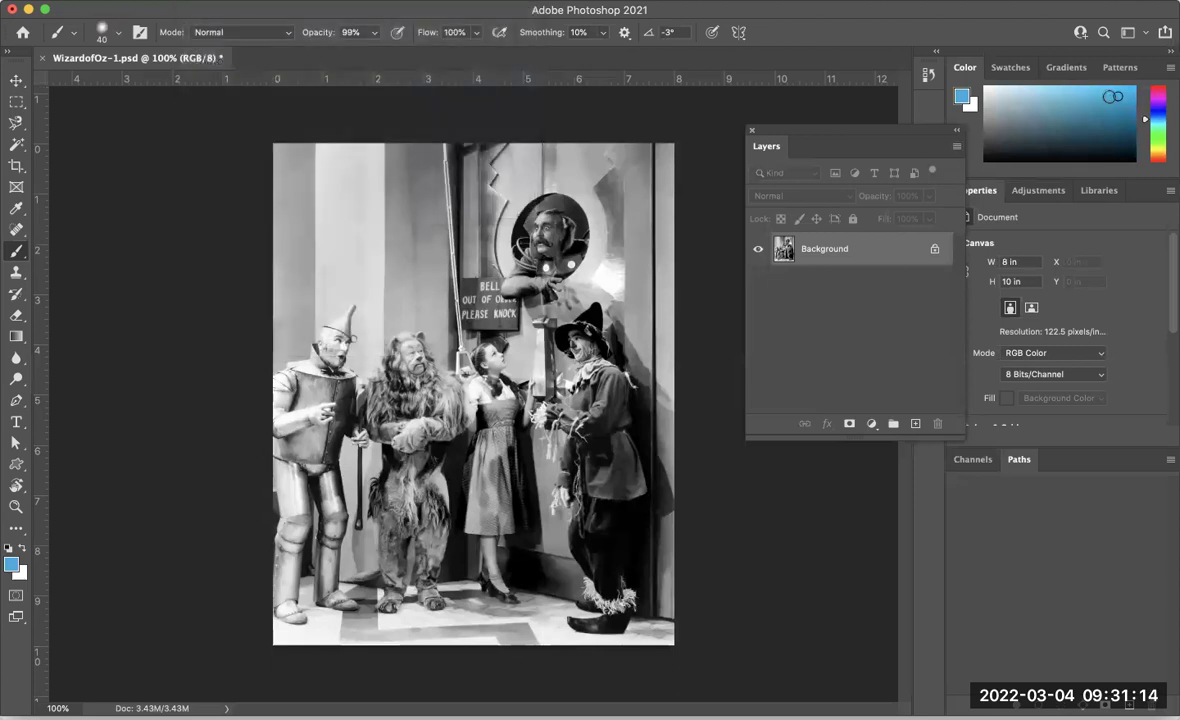
Try brushing blue over the lion directly on the Background layer, and undo the painting
mouse_move(373, 383)
mouse_down()
mouse_move(375, 488)
mouse_move(395, 340)
mouse_move(365, 500)
mouse_move(385, 470)
mouse_move(355, 450)
mouse_move(391, 480)
mouse_move(358, 525)
mouse_move(370, 545)
mouse_move(400, 530)
mouse_move(410, 420)
mouse_move(400, 385)
mouse_move(412, 395)
mouse_move(428, 345)
mouse_move(460, 362)
mouse_up()
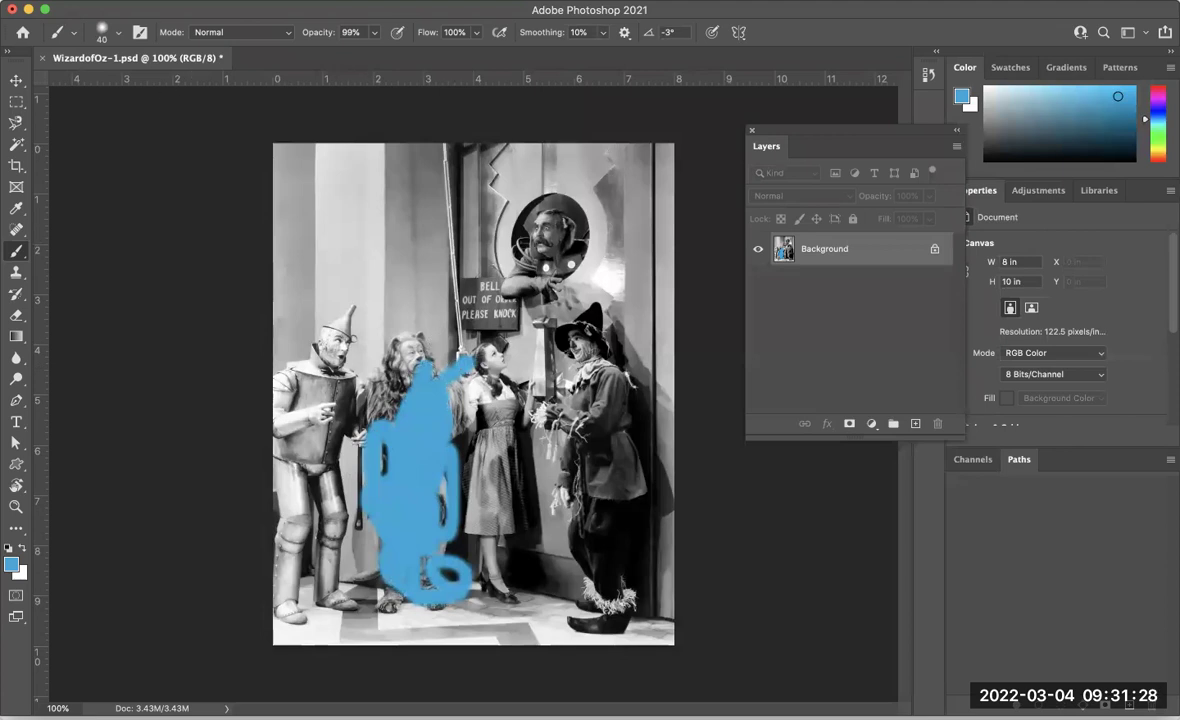
click(168, 10)
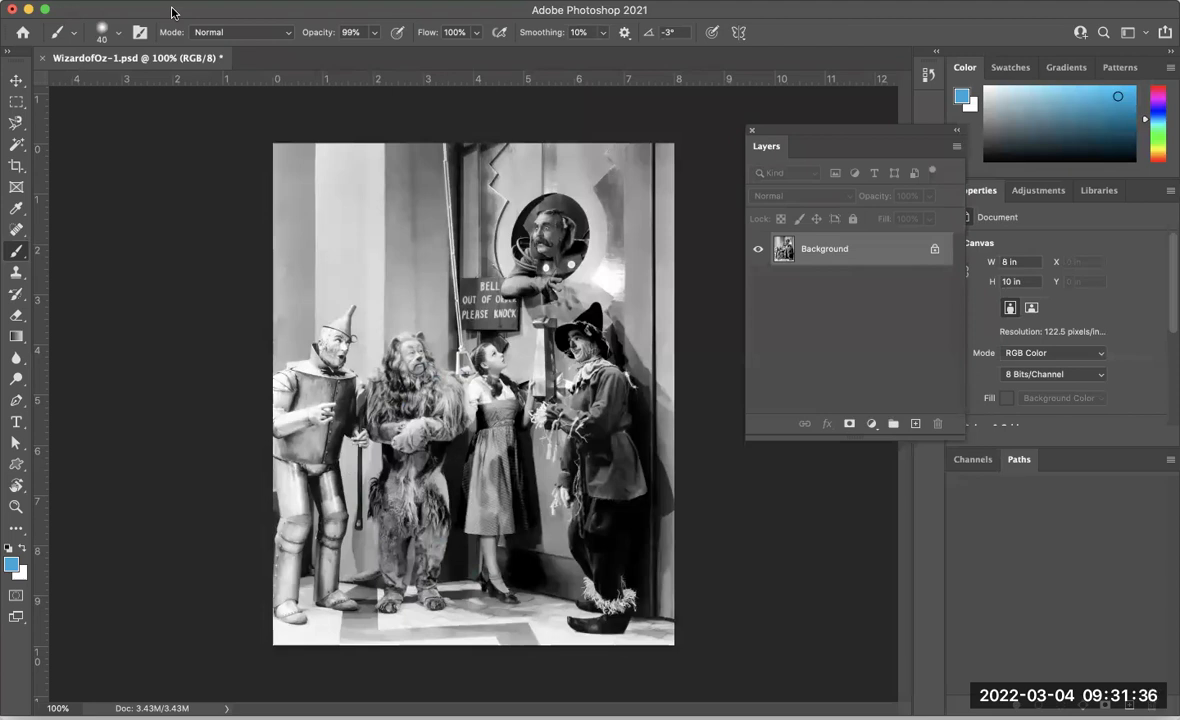
Move the Layers panel clear of the Properties panel and create a new empty layer above the Background
drag(788, 133, 727, 109)
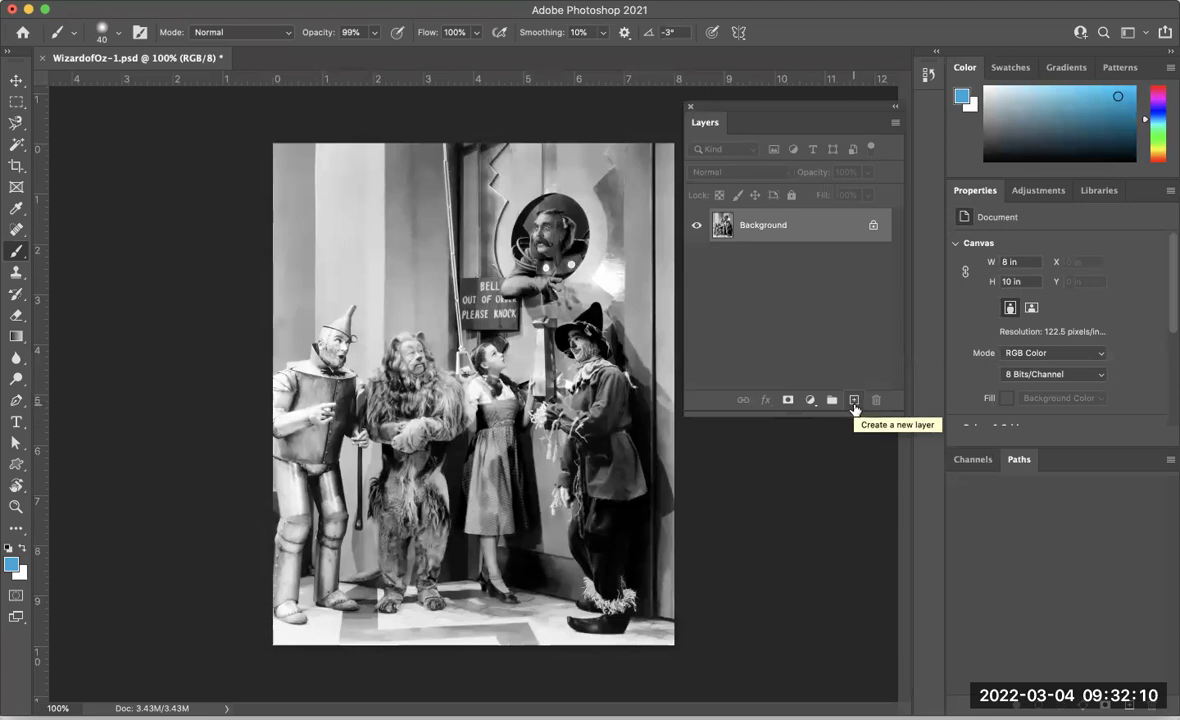
click(853, 402)
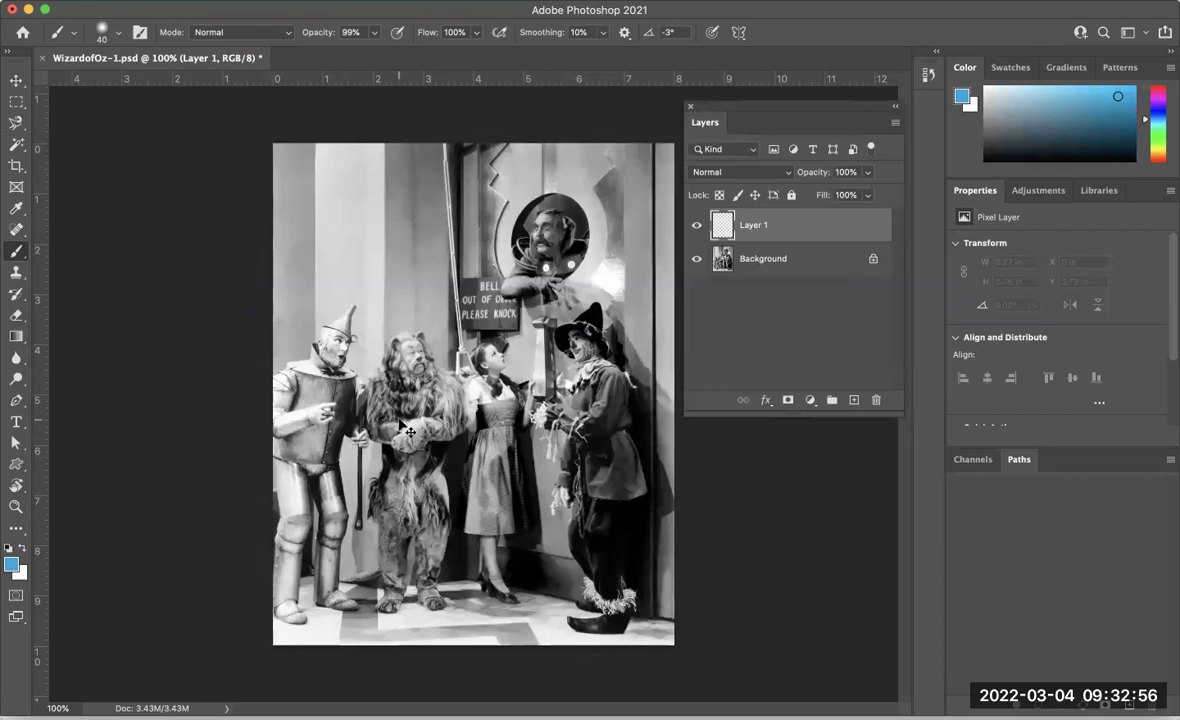
scroll(400, 425, up, 1)
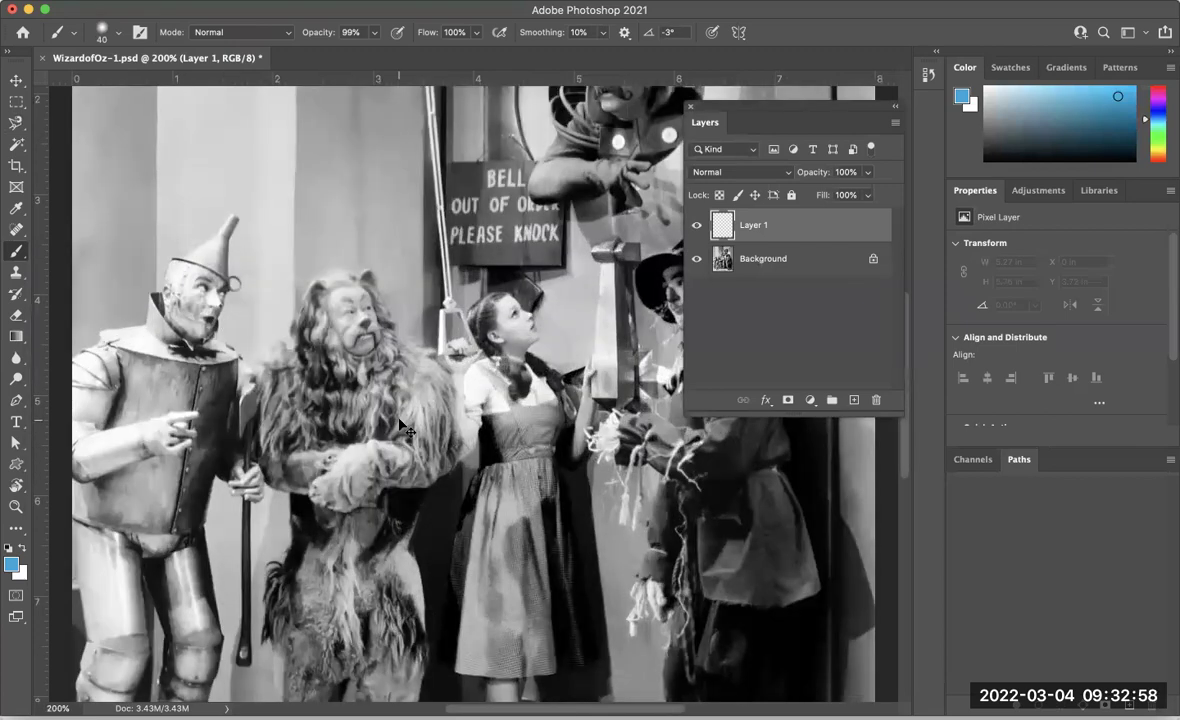
scroll(460, 405, up, 1)
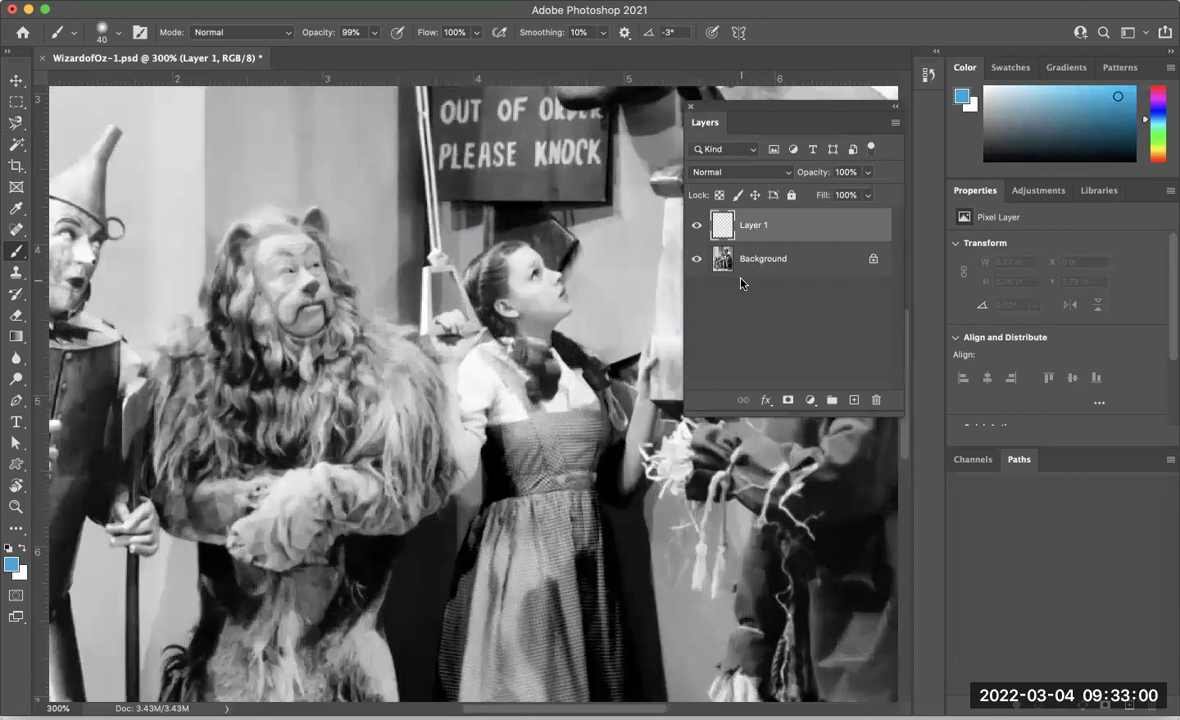
scroll(345, 445, down, 2)
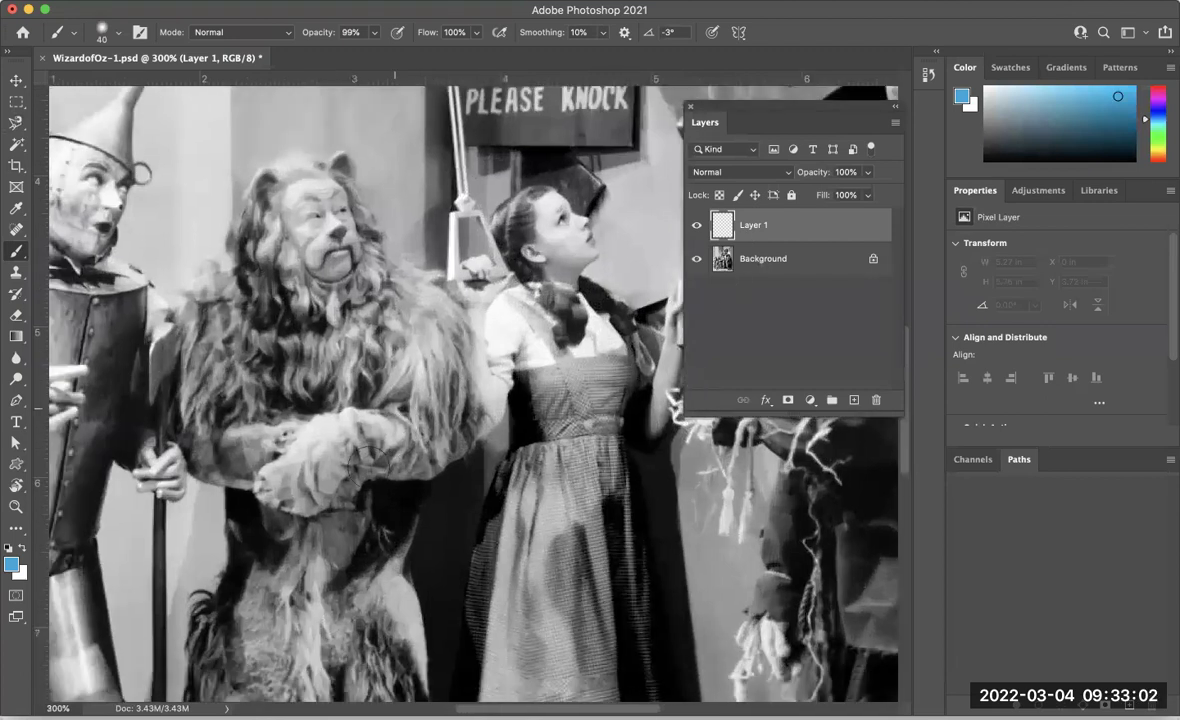
Paint golden yellow over the lion's head, mane and arms on Layer 1, and set the layer's blend mode to Soft Light
scroll(367, 462, left, 3)
scroll(367, 462, down, 1)
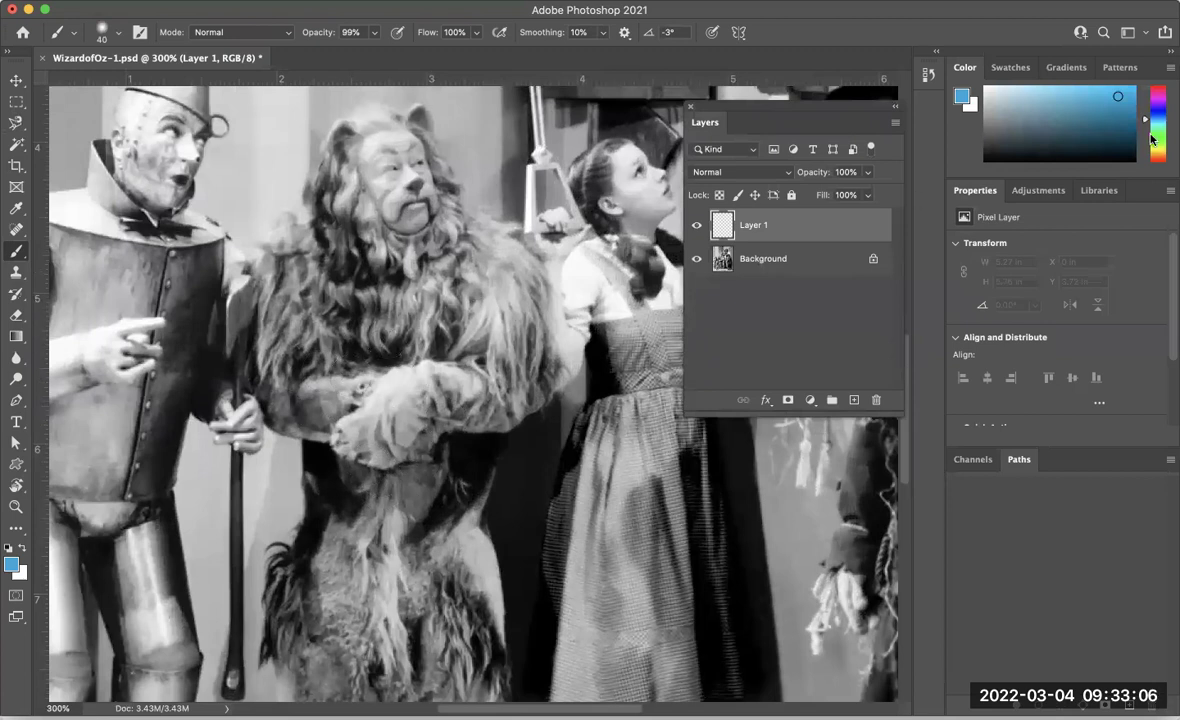
drag(1146, 121, 1149, 155)
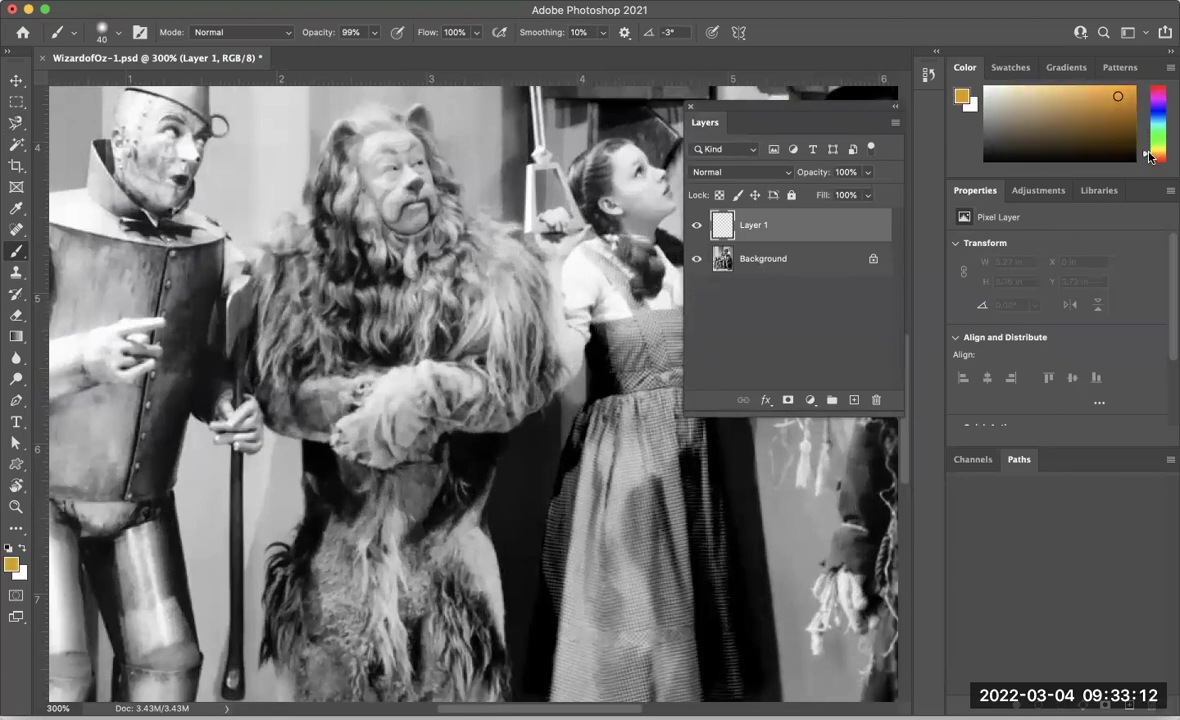
drag(1149, 155, 1149, 152)
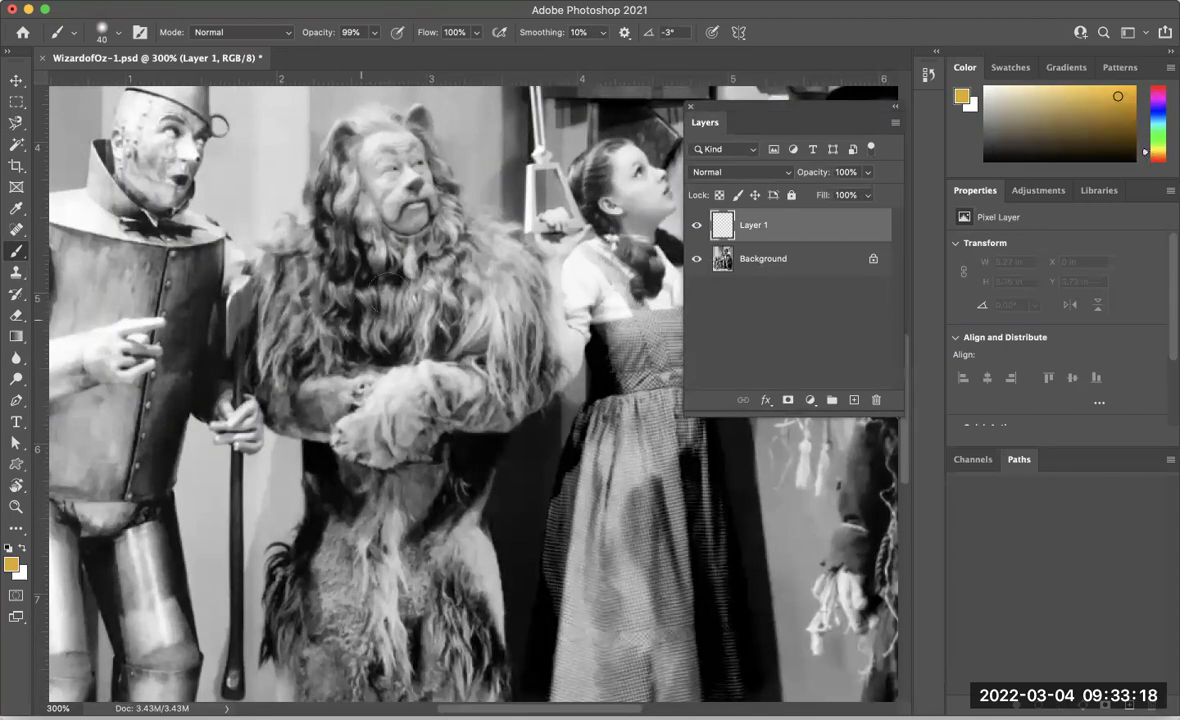
mouse_move(310, 295)
mouse_down()
mouse_move(318, 240)
mouse_move(315, 345)
mouse_move(297, 243)
mouse_move(292, 357)
mouse_move(291, 341)
mouse_move(383, 352)
mouse_move(350, 368)
mouse_move(327, 351)
mouse_move(381, 330)
mouse_move(358, 298)
mouse_move(419, 299)
mouse_move(361, 287)
mouse_move(385, 263)
mouse_move(342, 259)
mouse_move(360, 176)
mouse_move(331, 240)
mouse_move(370, 136)
mouse_move(405, 128)
mouse_move(425, 205)
mouse_move(481, 255)
mouse_move(482, 318)
mouse_move(458, 360)
mouse_move(484, 320)
mouse_move(469, 297)
mouse_move(452, 342)
mouse_move(502, 267)
mouse_move(510, 300)
mouse_move(445, 380)
mouse_move(347, 430)
mouse_move(368, 447)
mouse_move(443, 405)
mouse_move(487, 408)
mouse_move(520, 378)
mouse_move(449, 371)
mouse_move(370, 393)
mouse_move(361, 420)
mouse_move(466, 403)
mouse_move(504, 379)
mouse_move(489, 414)
mouse_move(498, 410)
mouse_move(538, 340)
mouse_move(524, 285)
mouse_move(481, 242)
mouse_move(427, 257)
mouse_move(418, 207)
mouse_move(389, 210)
mouse_move(387, 225)
mouse_move(394, 187)
mouse_move(339, 145)
mouse_move(290, 188)
mouse_move(225, 282)
mouse_move(287, 396)
mouse_move(430, 346)
mouse_up()
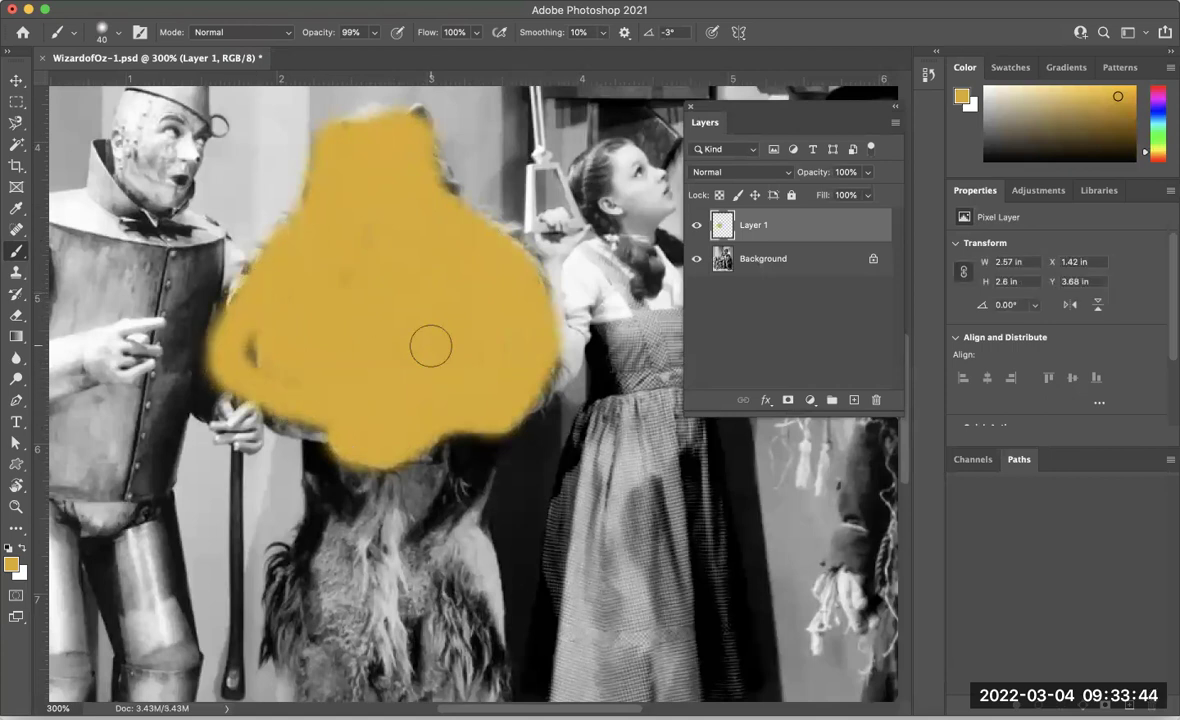
click(726, 176)
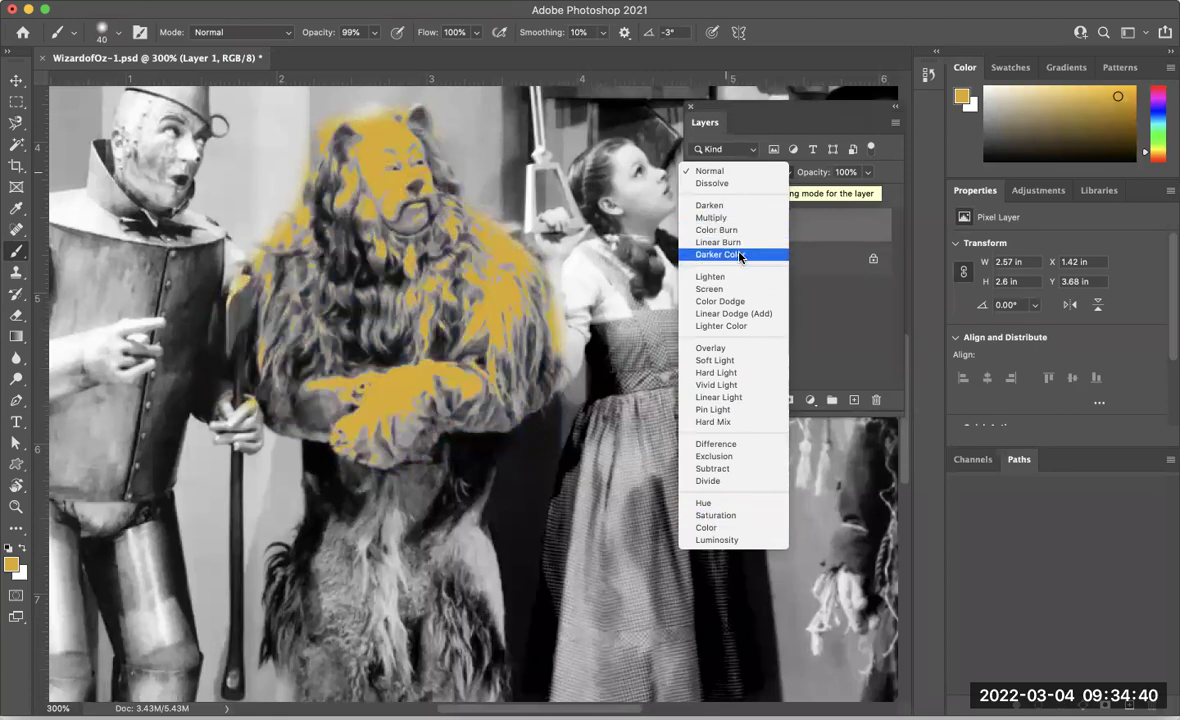
click(736, 361)
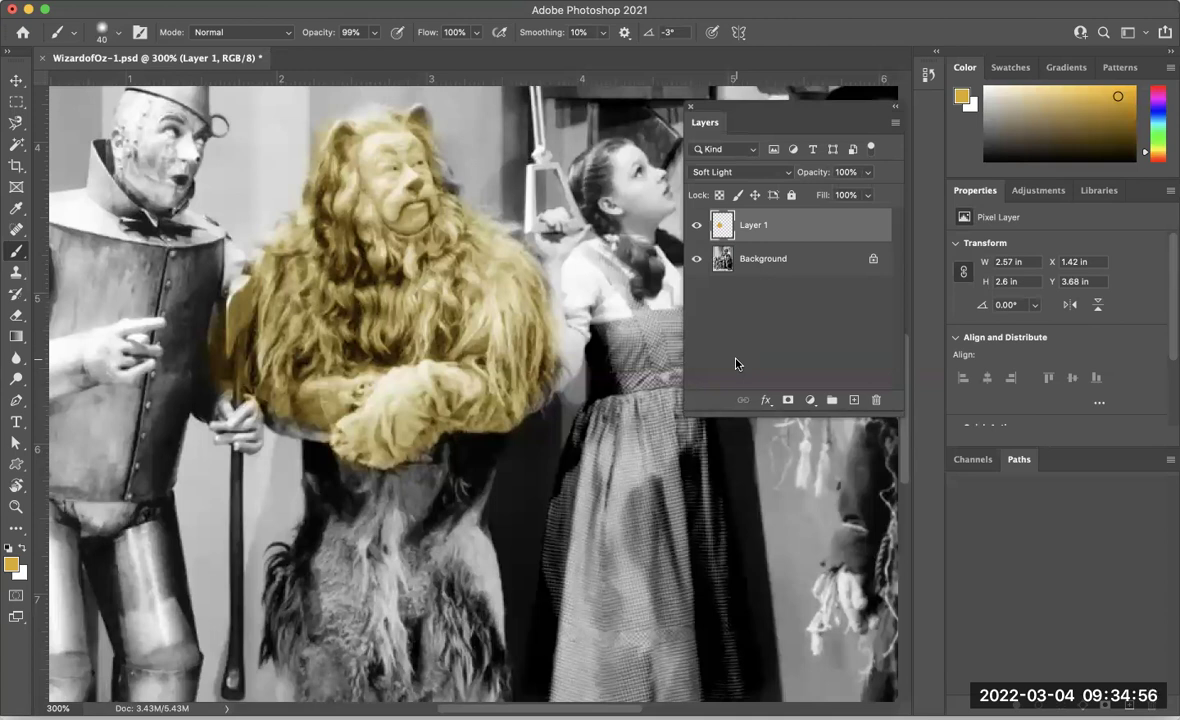
Repaint the lion's upper body in a darker golden brown and preview Layer 1 in Multiply, keeping Soft Light
click(1130, 90)
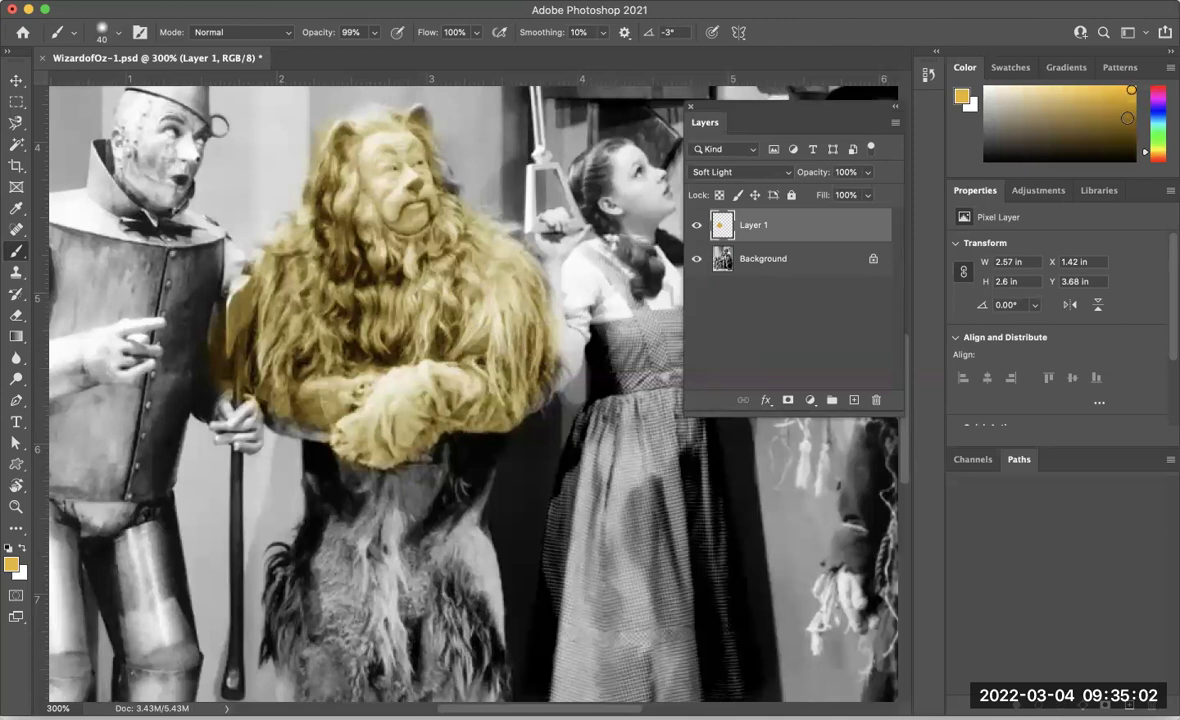
click(1128, 123)
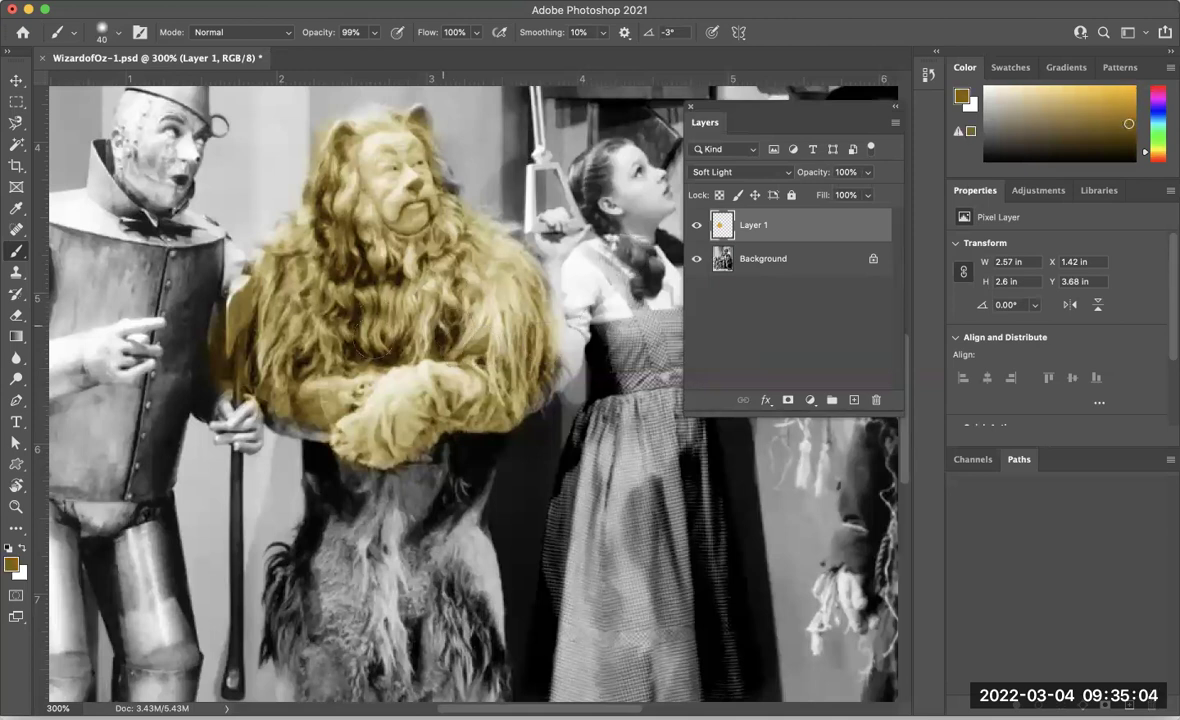
mouse_move(330, 318)
mouse_down()
mouse_move(265, 300)
mouse_move(300, 340)
mouse_up()
mouse_move(310, 245)
mouse_down()
mouse_move(262, 260)
mouse_move(232, 325)
mouse_up()
mouse_move(300, 355)
mouse_down()
mouse_move(310, 395)
mouse_move(396, 403)
mouse_move(423, 393)
mouse_move(383, 422)
mouse_move(398, 425)
mouse_move(558, 340)
mouse_move(510, 287)
mouse_move(515, 305)
mouse_move(496, 250)
mouse_move(493, 290)
mouse_move(338, 260)
mouse_move(358, 240)
mouse_move(366, 172)
mouse_move(356, 150)
mouse_move(398, 125)
mouse_move(396, 170)
mouse_move(494, 247)
mouse_move(525, 320)
mouse_move(498, 320)
mouse_move(501, 294)
mouse_move(501, 328)
mouse_move(366, 455)
mouse_move(307, 410)
mouse_move(273, 330)
mouse_move(310, 275)
mouse_move(283, 275)
mouse_move(348, 218)
mouse_move(381, 128)
mouse_move(487, 287)
mouse_up()
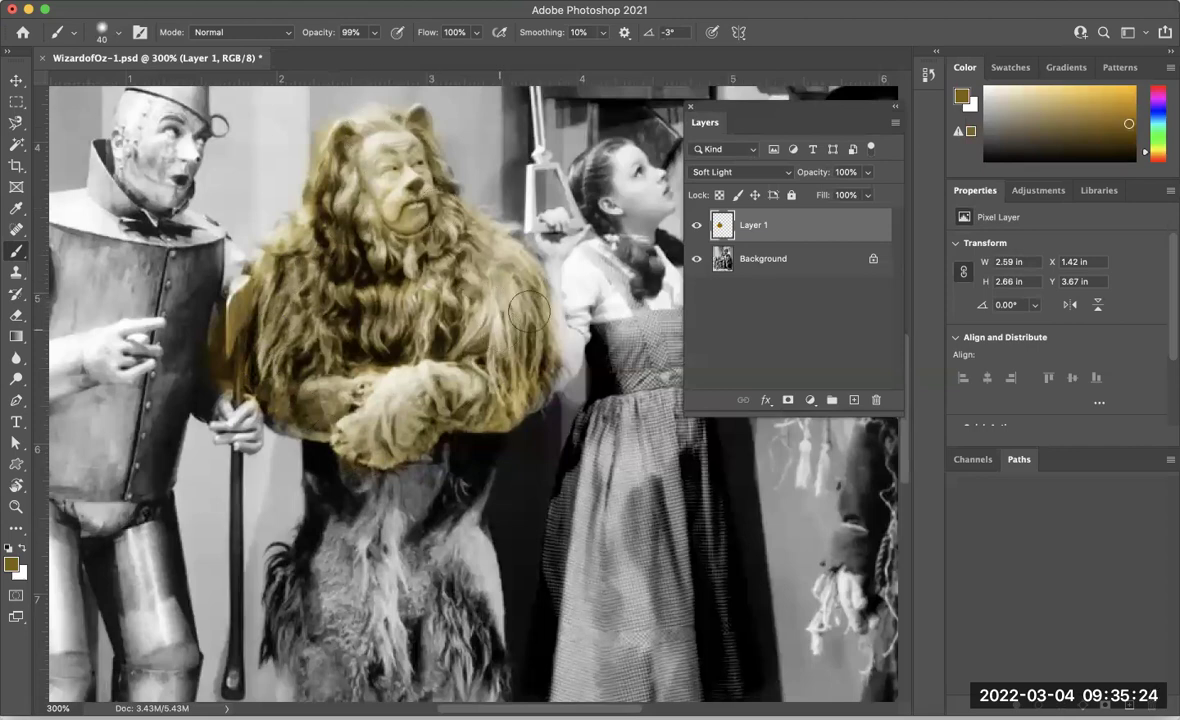
click(740, 173)
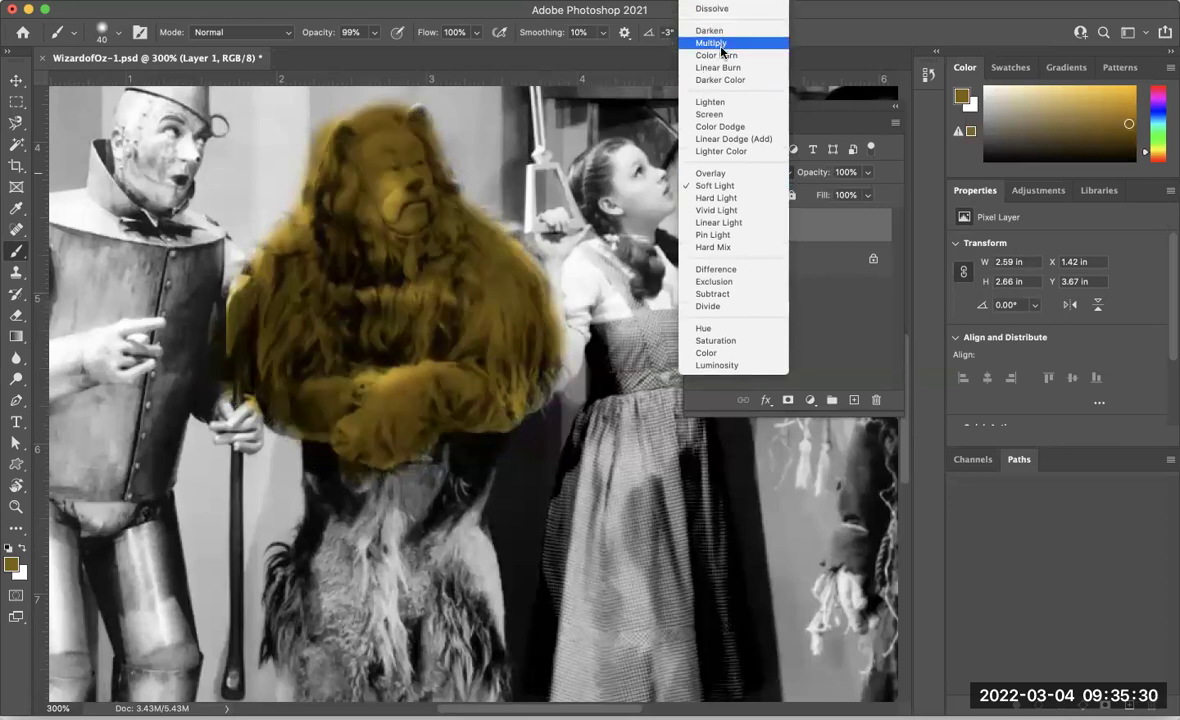
click(707, 186)
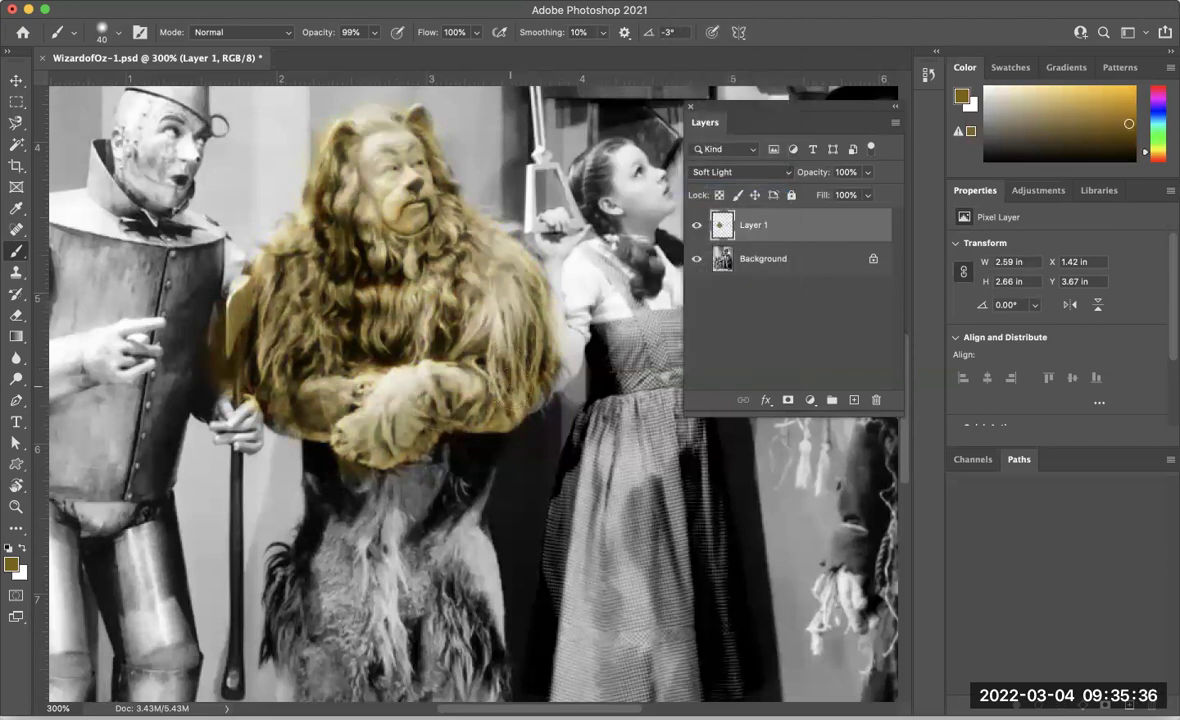
Brush the same golden brown over the lion's belly, legs and feet on Layer 1
drag(380, 434, 361, 468)
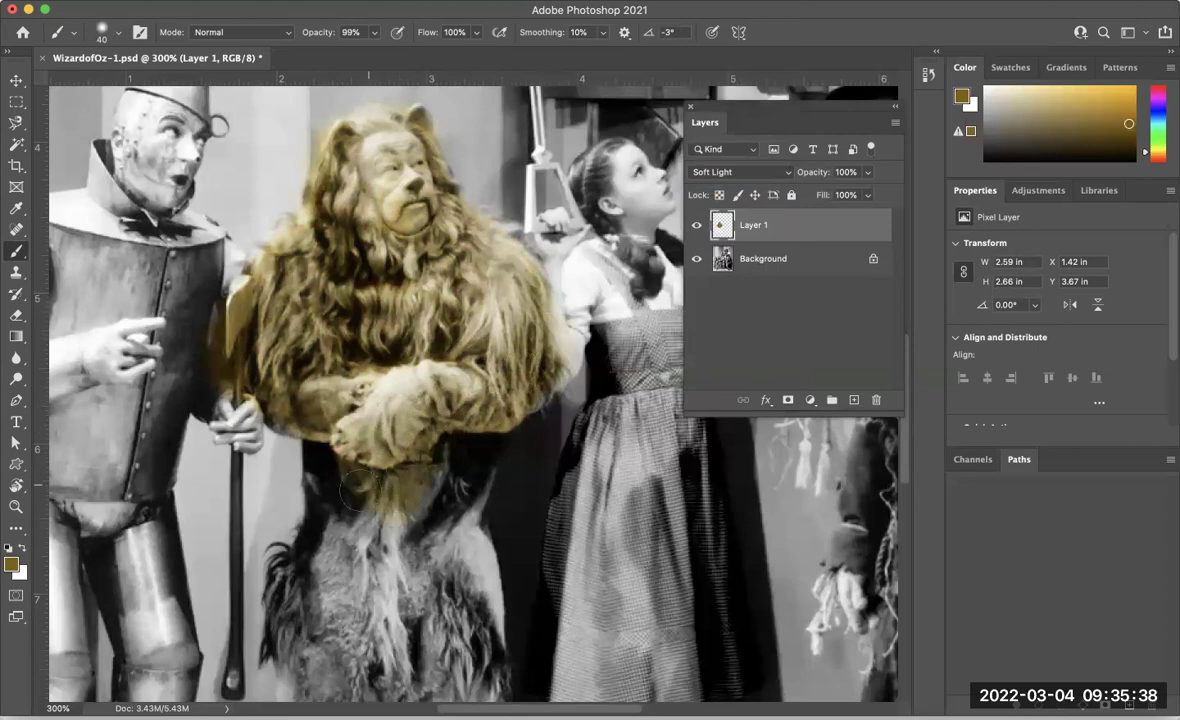
scroll(340, 460, down, 5)
mouse_move(331, 344)
mouse_down()
mouse_move(328, 372)
mouse_move(324, 340)
mouse_up()
mouse_move(268, 392)
mouse_down()
mouse_move(315, 460)
mouse_move(305, 585)
mouse_move(320, 590)
mouse_move(410, 412)
mouse_move(400, 380)
mouse_move(440, 340)
mouse_move(473, 547)
mouse_move(425, 545)
mouse_move(447, 565)
mouse_move(420, 550)
mouse_move(360, 590)
mouse_move(330, 585)
mouse_move(340, 560)
mouse_up()
scroll(447, 565, down, 5)
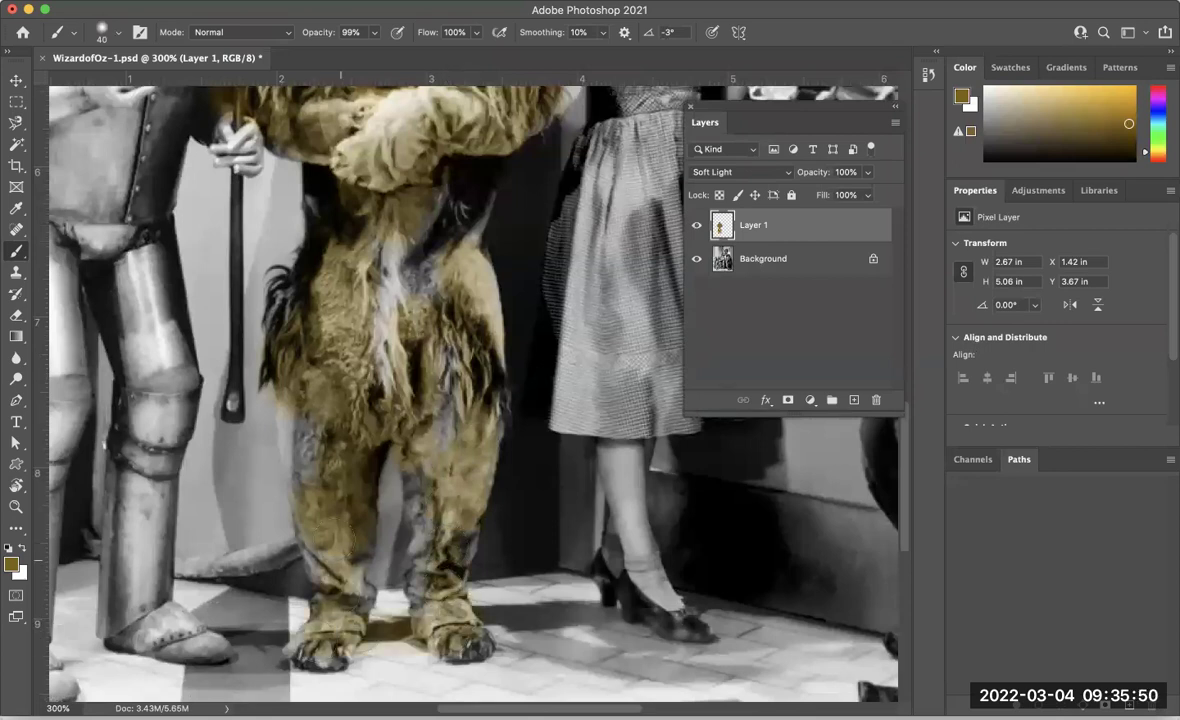
mouse_move(330, 500)
mouse_down()
mouse_move(418, 270)
mouse_move(431, 458)
mouse_up()
drag(320, 675, 385, 480)
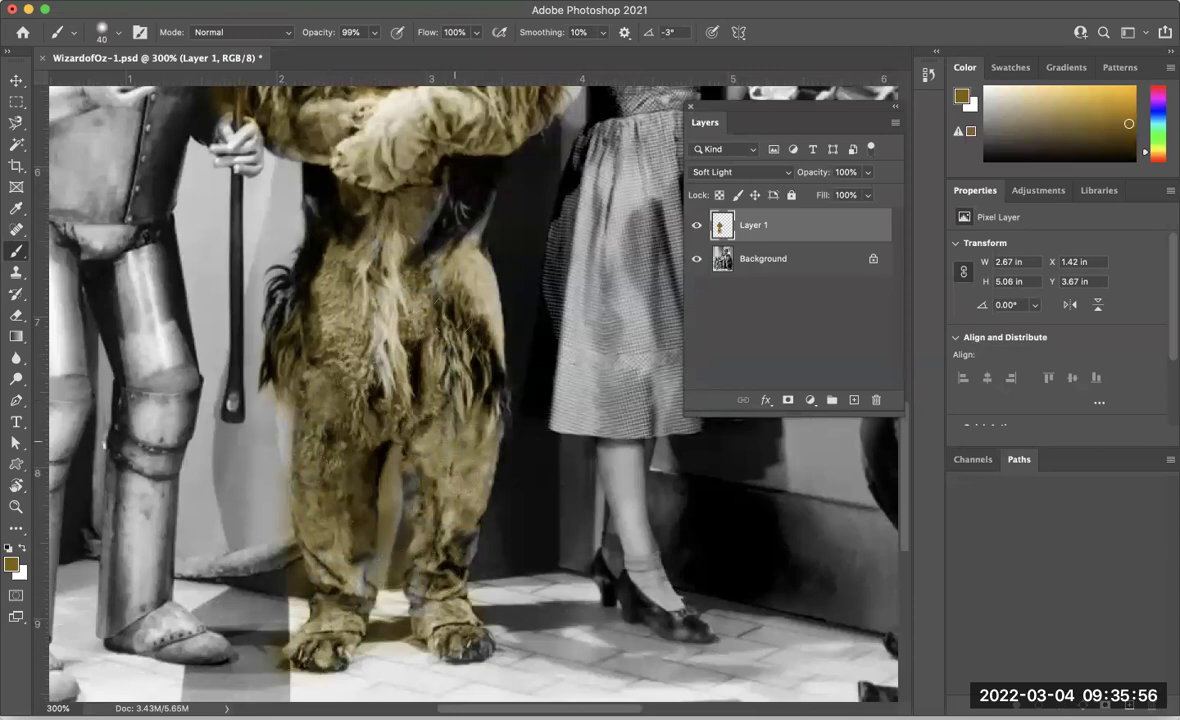
scroll(420, 320, up, 5)
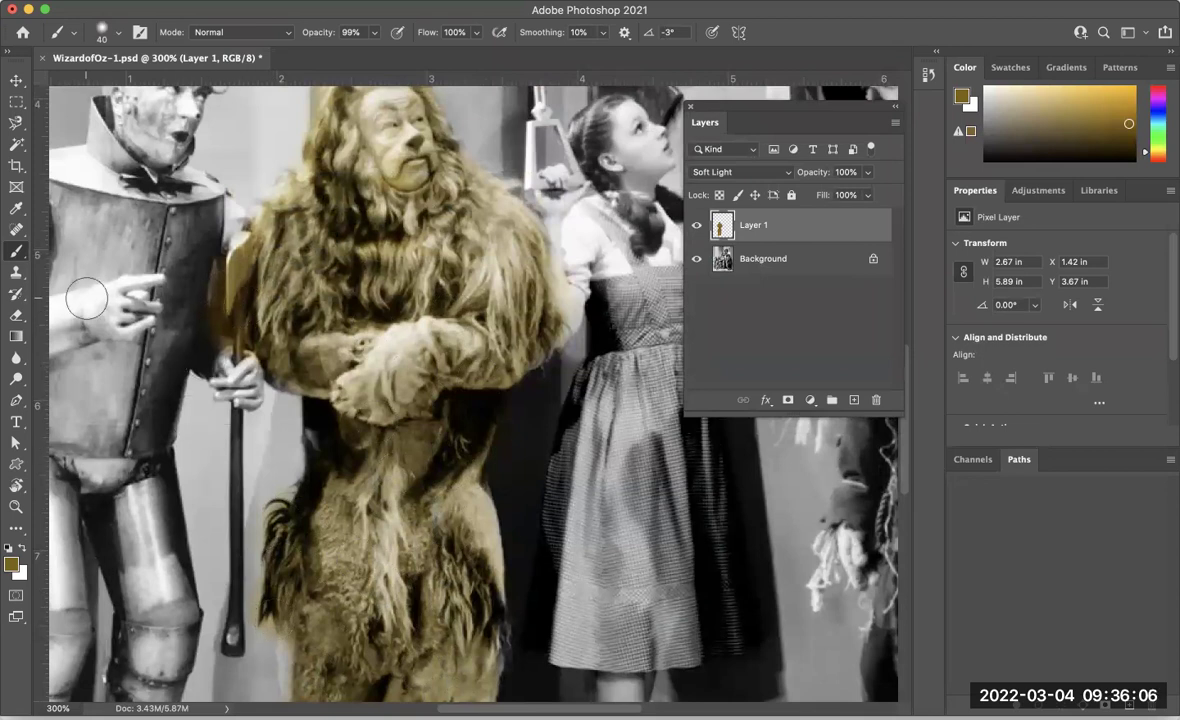
Erase the brown color spilling over the Tin Man's axe beside the lion
click(17, 317)
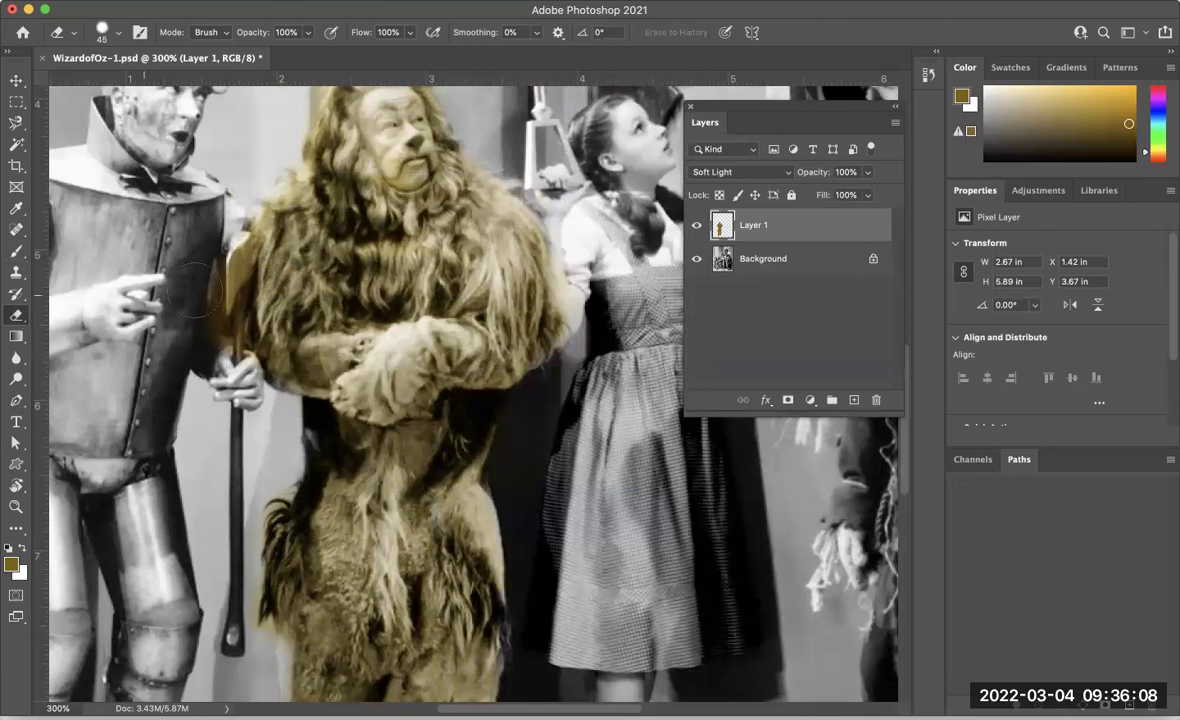
mouse_move(213, 258)
mouse_down()
mouse_move(218, 348)
mouse_move(213, 263)
mouse_up()
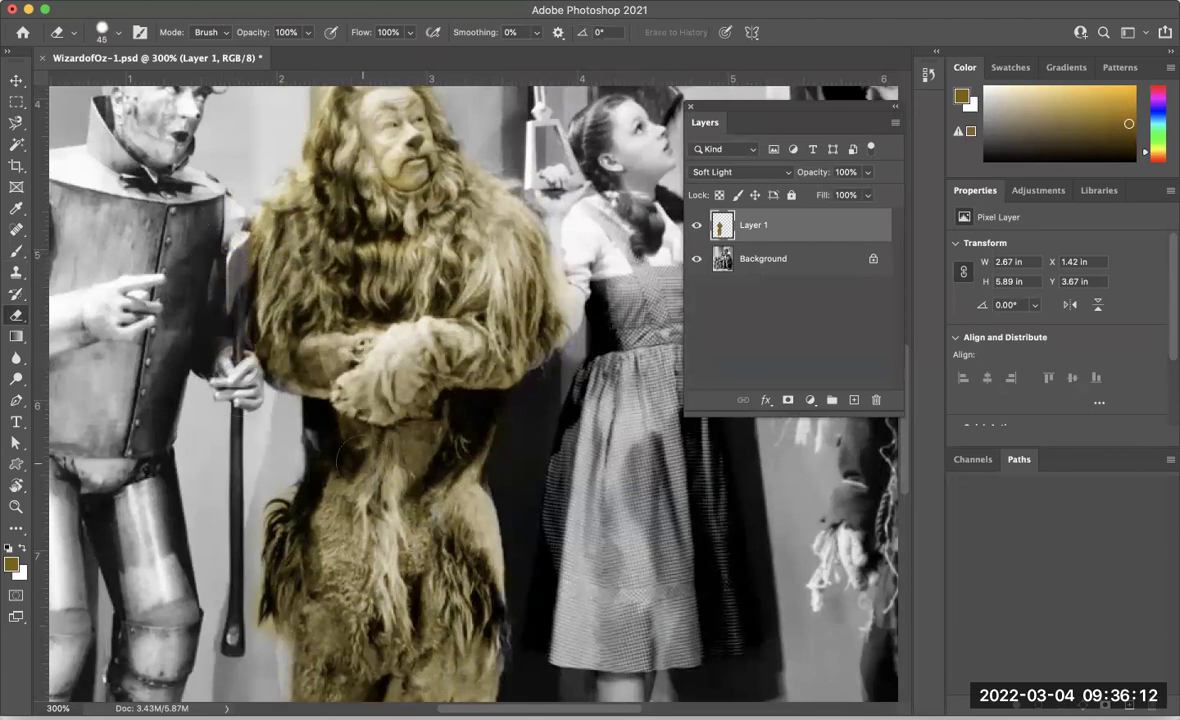
scroll(250, 430, down, 5)
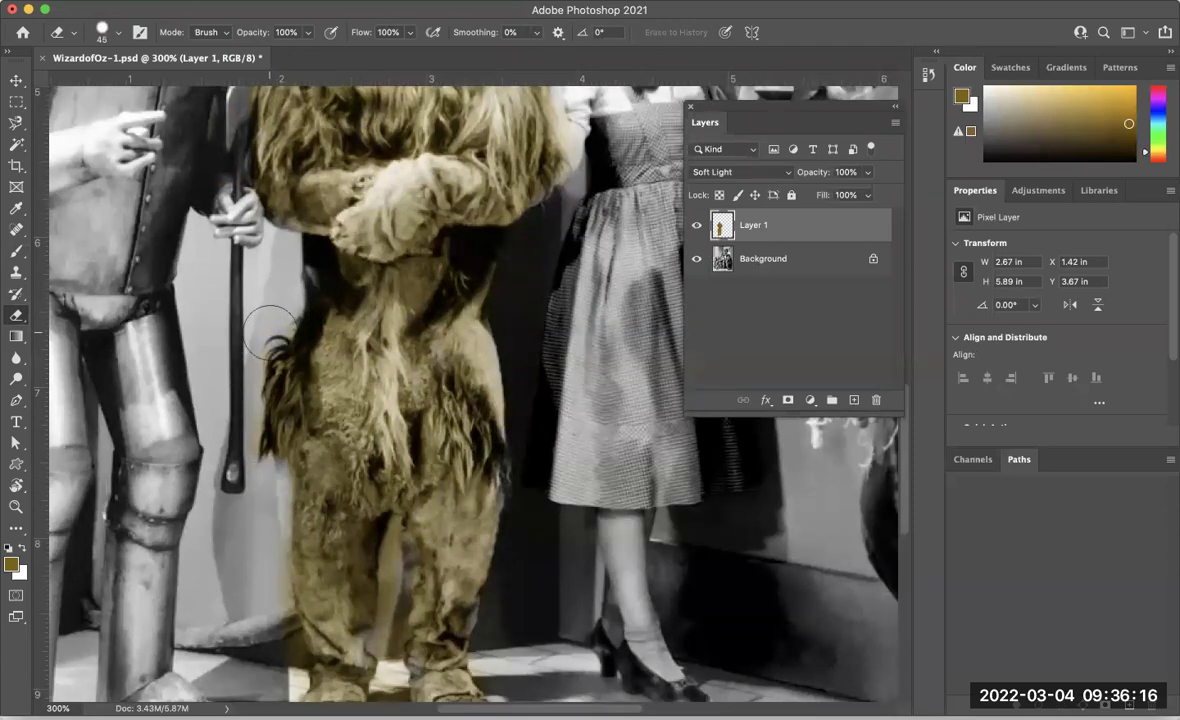
Reduce the eraser size to 20 and clean the color spill around the lion's legs and feet, between the legs and along the upper body
scroll(390, 460, down, 7)
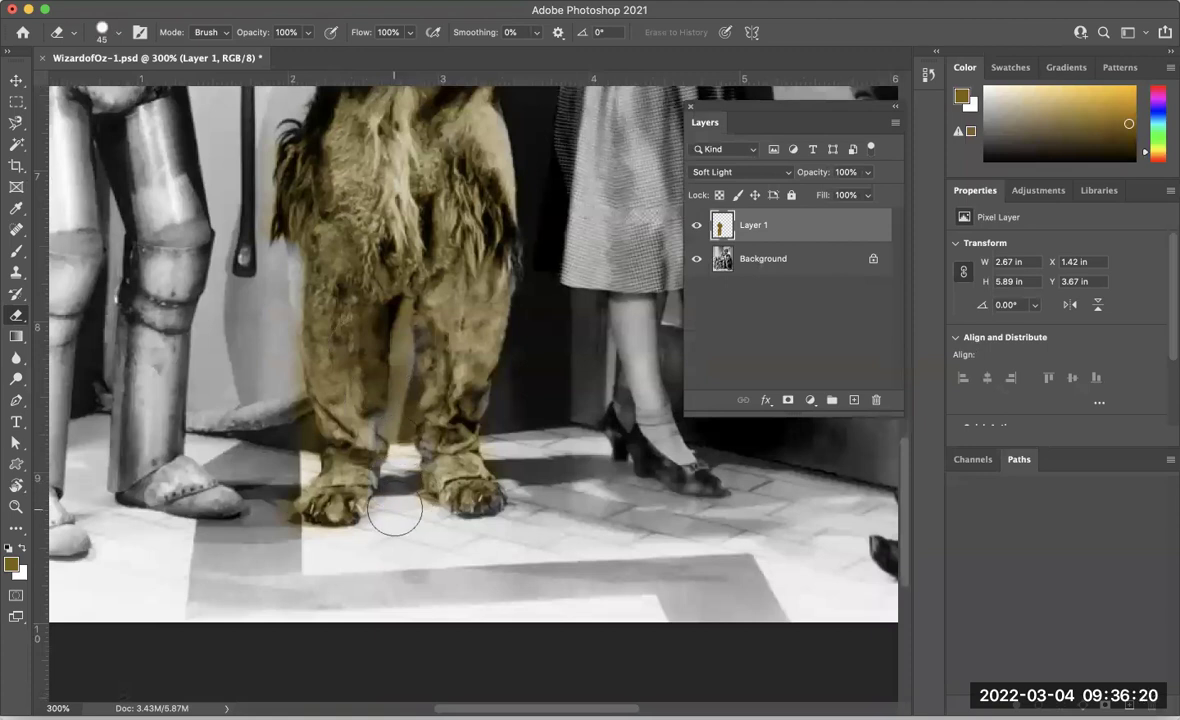
key(bracketleft)
key(bracketleft)
key(bracketleft)
key(bracketright)
key(bracketright)
key(bracketright)
key(bracketleft)
key(bracketleft)
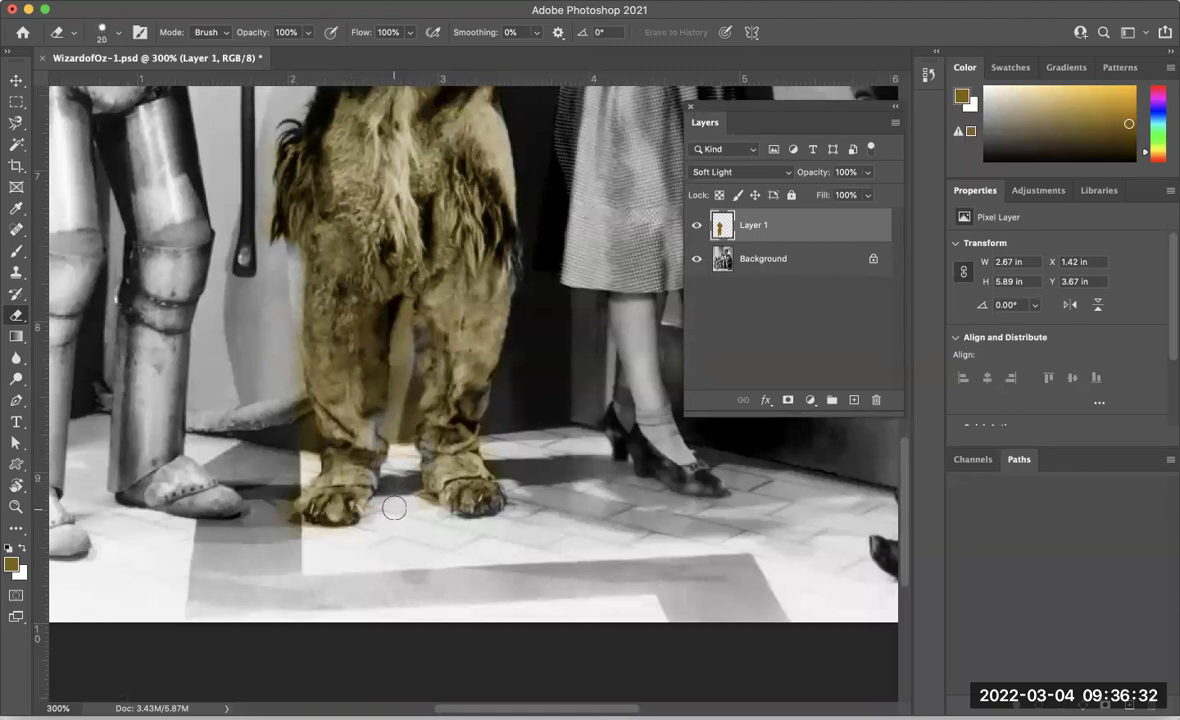
mouse_move(369, 522)
mouse_down()
mouse_move(311, 505)
mouse_move(297, 524)
mouse_up()
drag(303, 396, 268, 213)
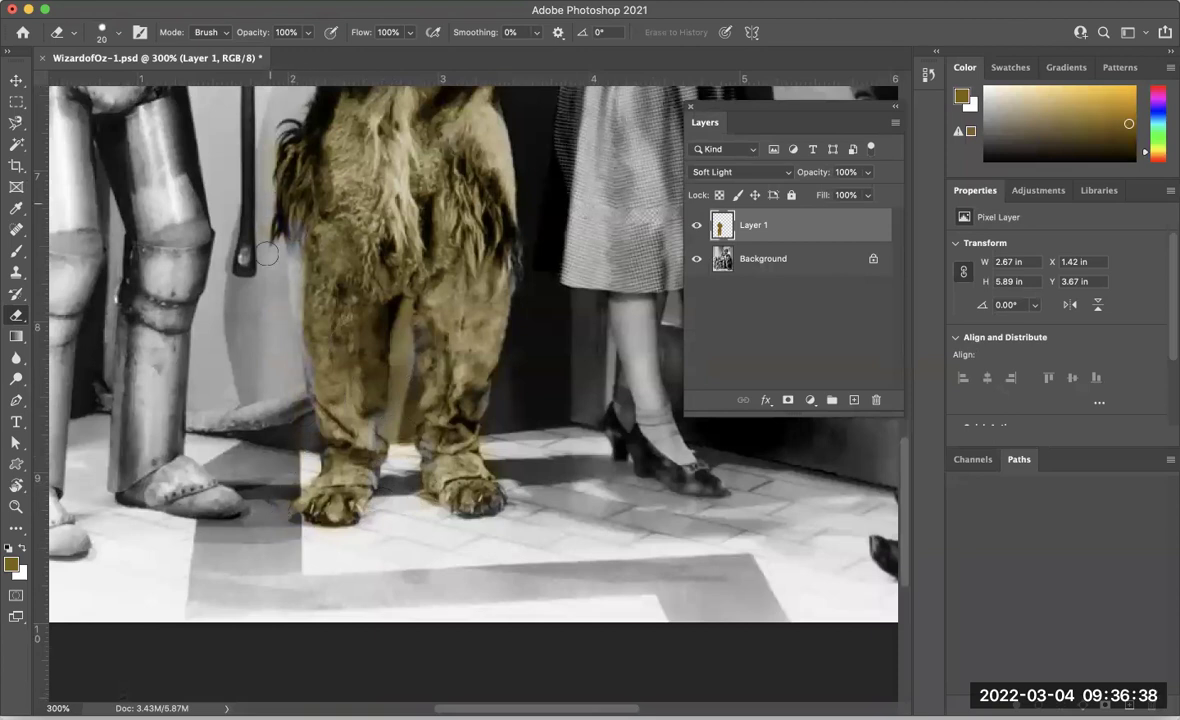
mouse_move(405, 308)
mouse_down()
mouse_move(399, 463)
mouse_move(402, 418)
mouse_move(430, 484)
mouse_up()
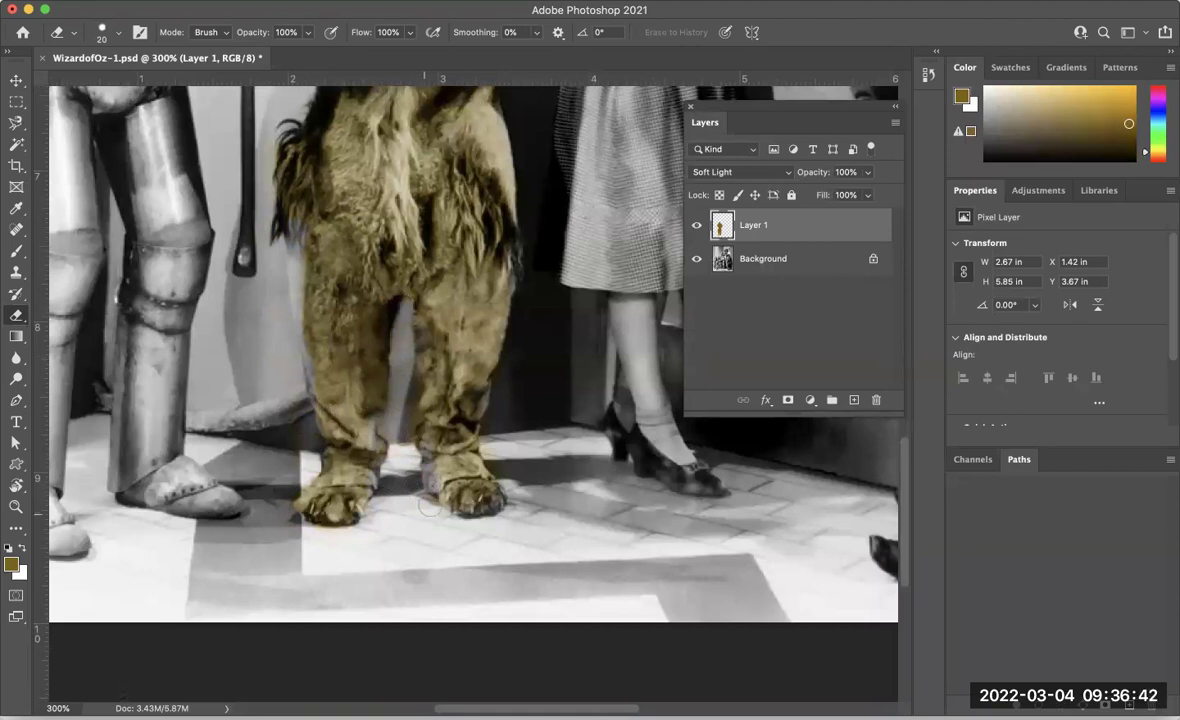
scroll(533, 482, up, 10)
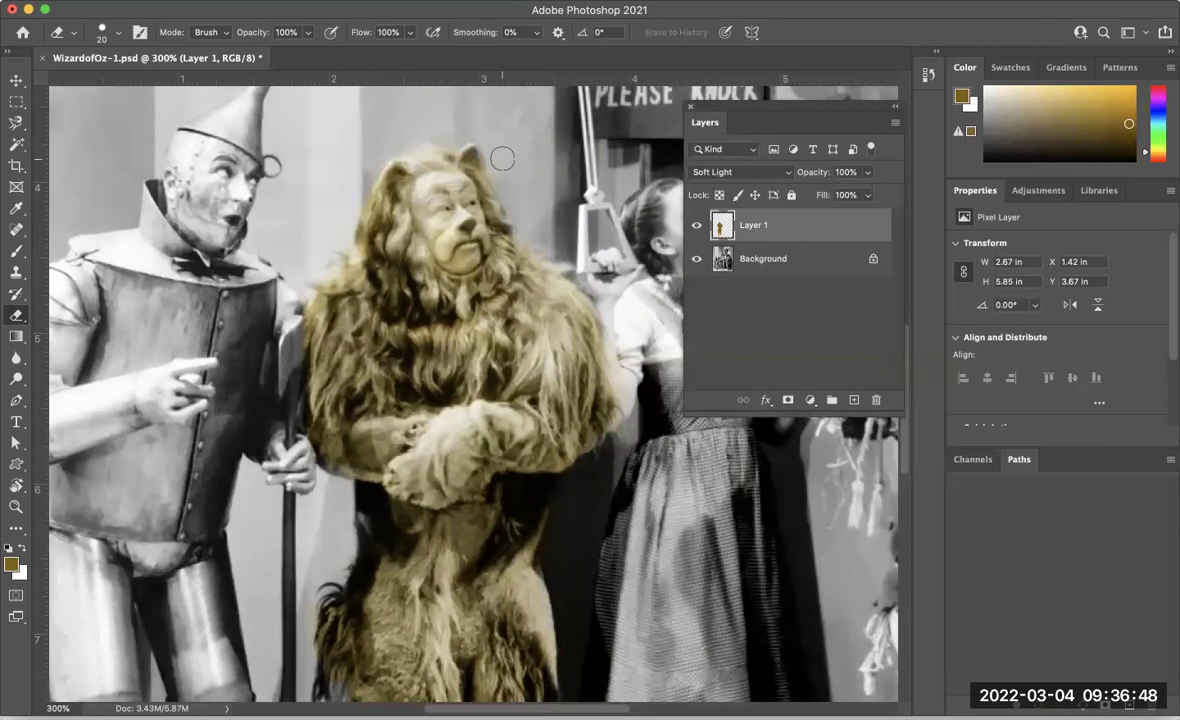
drag(594, 294, 676, 372)
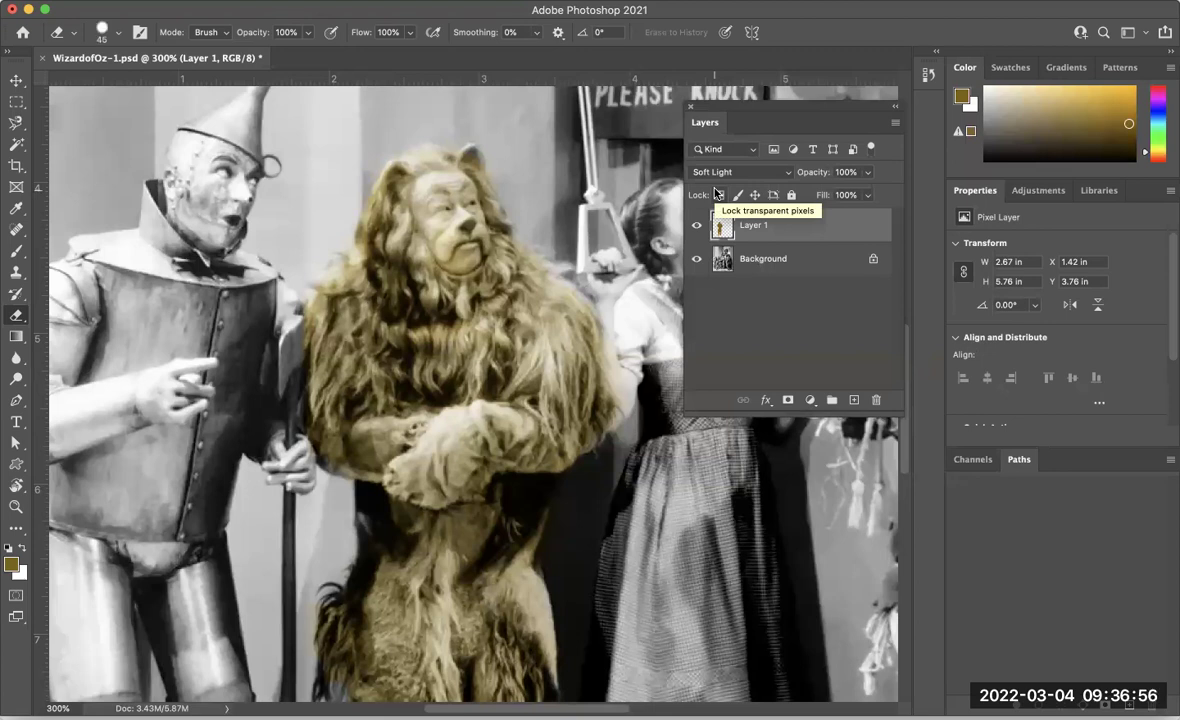
Enlarge the eraser to 50 and erase the color from the lion's whole body and face on Layer 1
drag(490, 345, 460, 400)
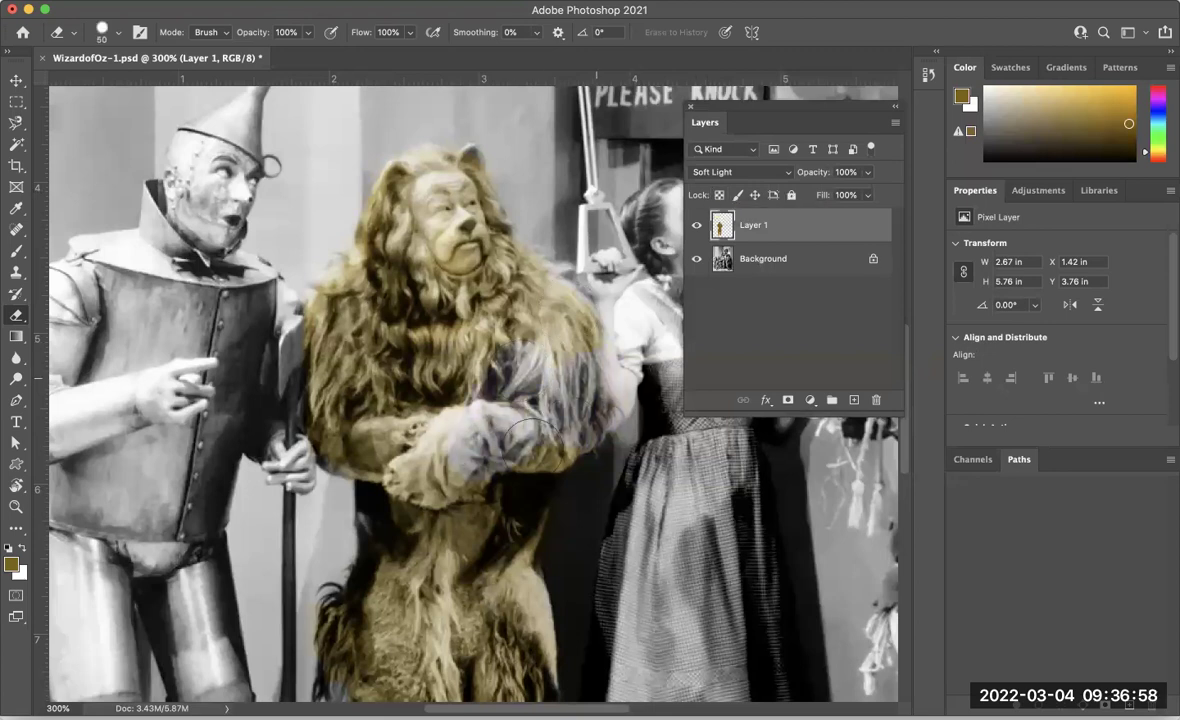
mouse_move(428, 470)
mouse_down()
mouse_move(325, 410)
mouse_move(292, 340)
mouse_move(395, 458)
mouse_move(360, 385)
mouse_move(400, 250)
mouse_move(345, 215)
mouse_move(472, 187)
mouse_move(425, 125)
mouse_move(315, 265)
mouse_move(460, 305)
mouse_move(548, 258)
mouse_move(450, 335)
mouse_up()
scroll(450, 335, down, 5)
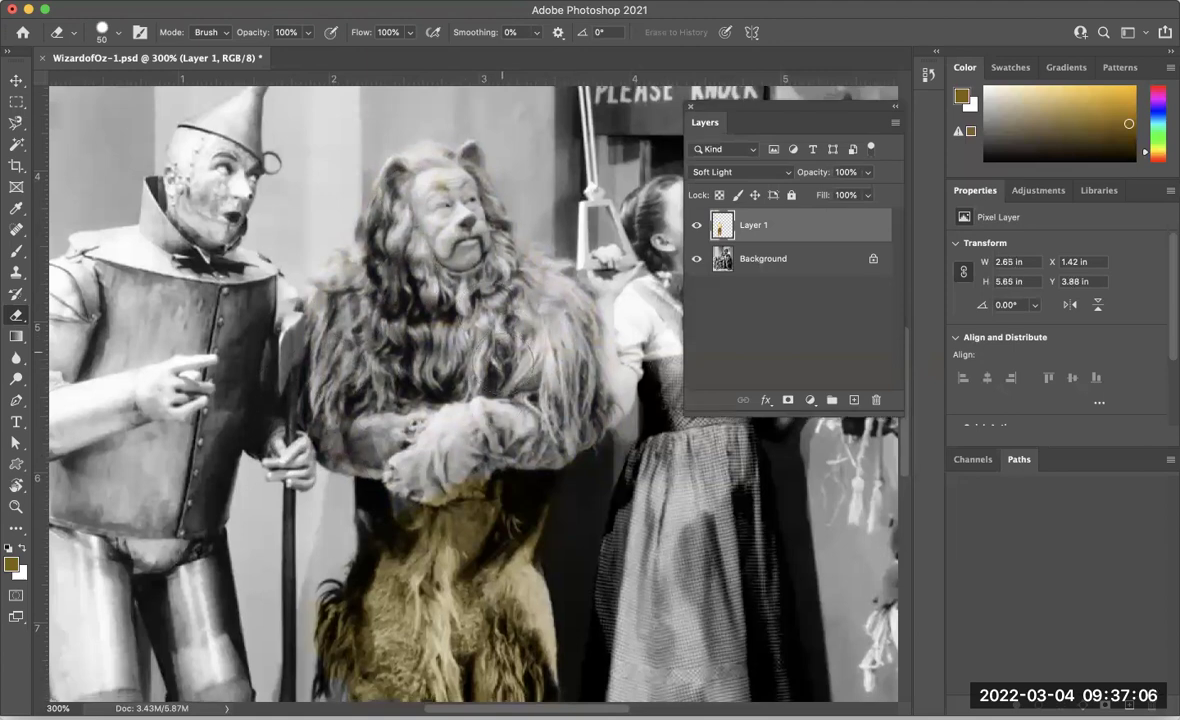
scroll(450, 335, down, 1)
mouse_move(480, 168)
mouse_down()
mouse_move(455, 195)
mouse_move(420, 320)
mouse_move(395, 190)
mouse_move(345, 300)
mouse_move(312, 282)
mouse_move(333, 272)
mouse_up()
mouse_move(337, 498)
mouse_down()
mouse_move(400, 460)
mouse_move(410, 540)
mouse_move(340, 655)
mouse_move(405, 600)
mouse_move(520, 630)
mouse_move(540, 540)
mouse_move(500, 470)
mouse_move(510, 520)
mouse_move(445, 595)
mouse_move(545, 292)
mouse_move(542, 398)
mouse_move(513, 193)
mouse_move(522, 335)
mouse_move(435, 490)
mouse_move(410, 568)
mouse_up()
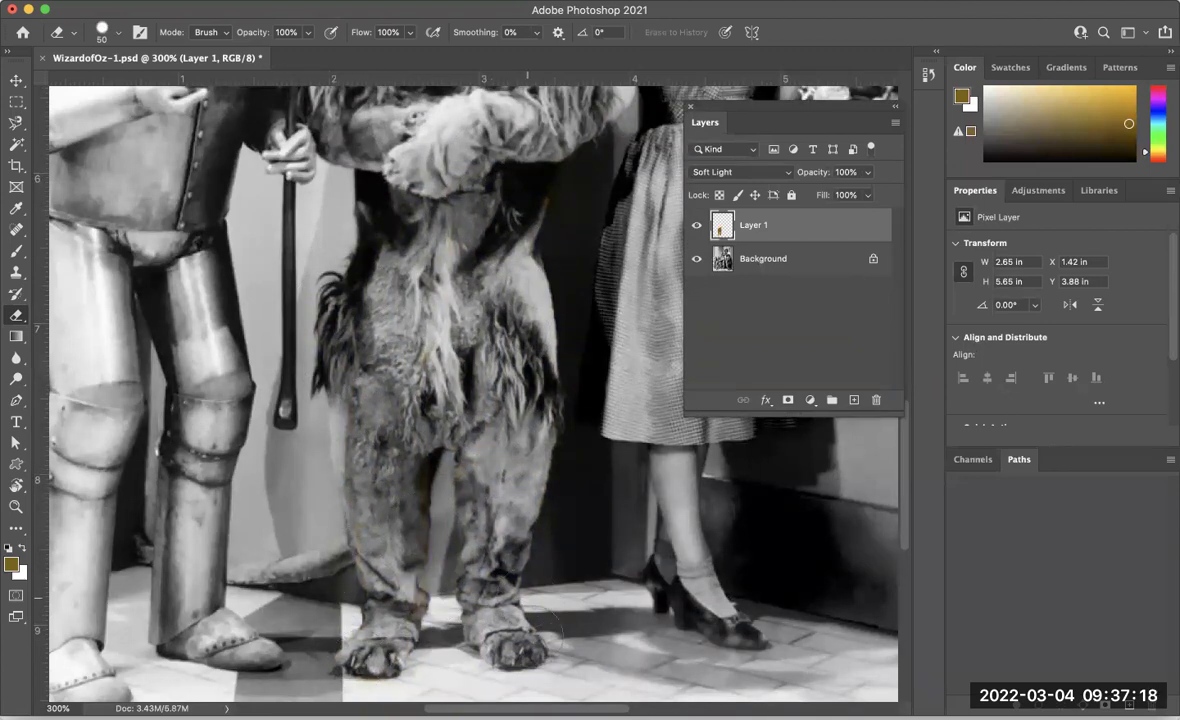
scroll(440, 312, up, 10)
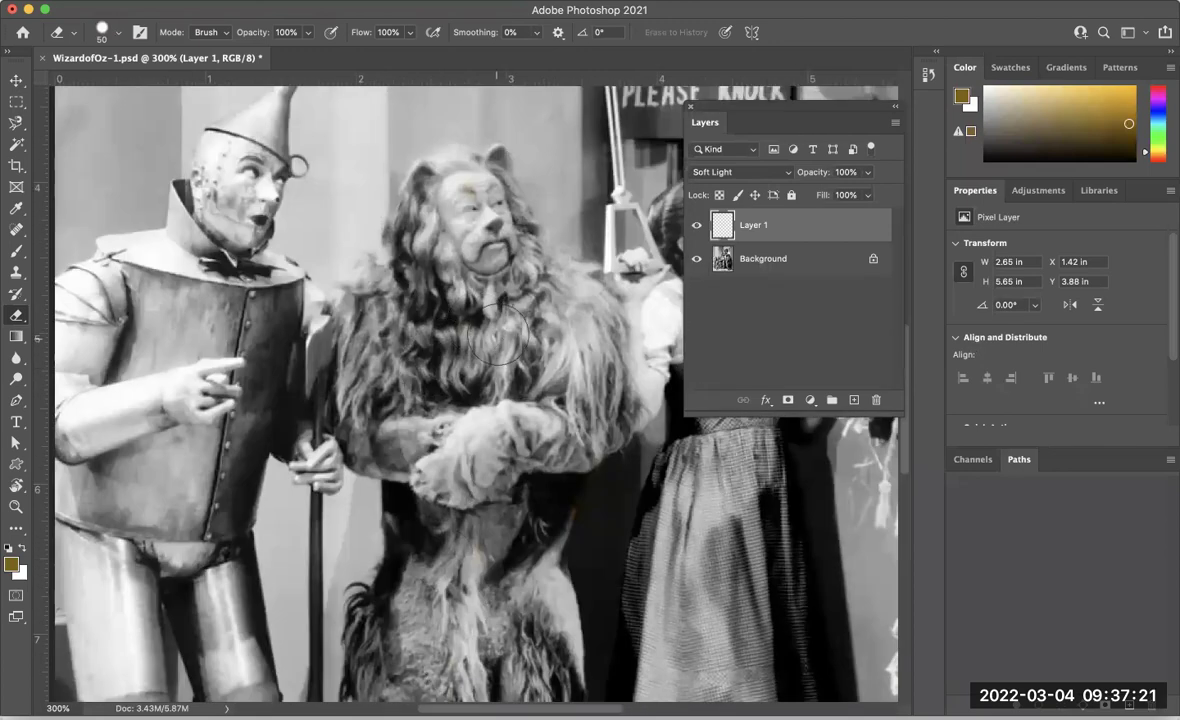
mouse_move(408, 233)
mouse_down()
mouse_move(420, 165)
mouse_move(456, 214)
mouse_up()
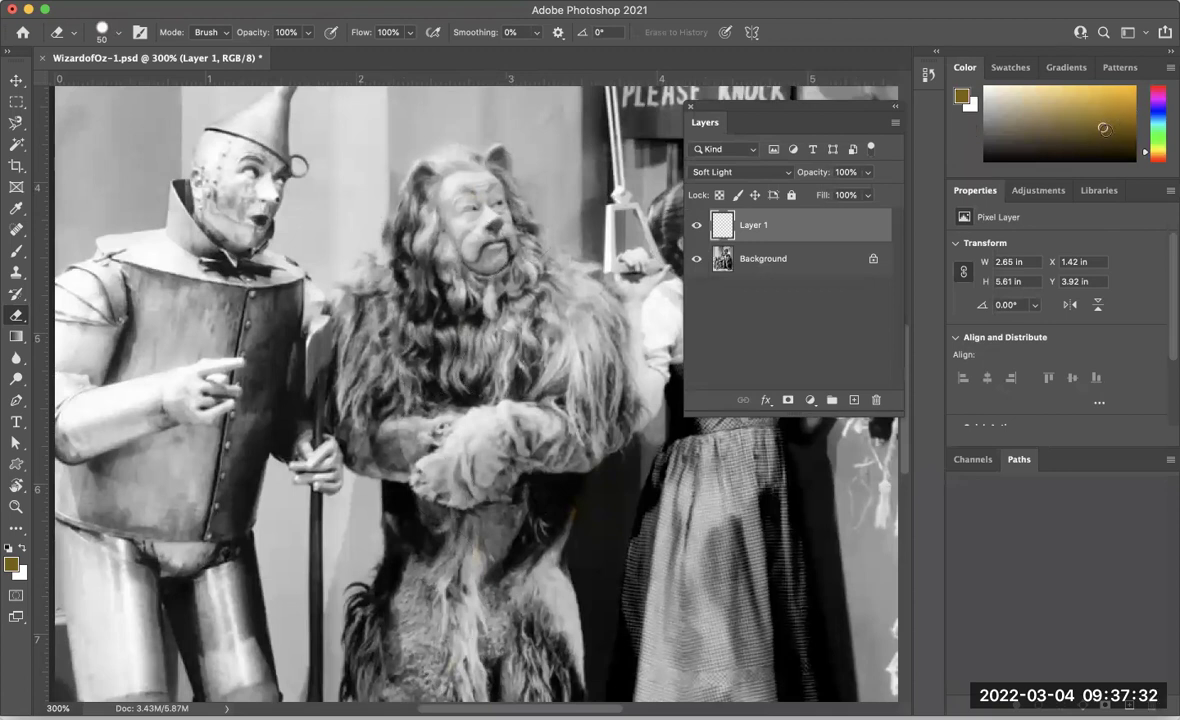
Choose a bright golden yellow and brush it over the lion's head, mane and arms on Layer 1
click(1129, 96)
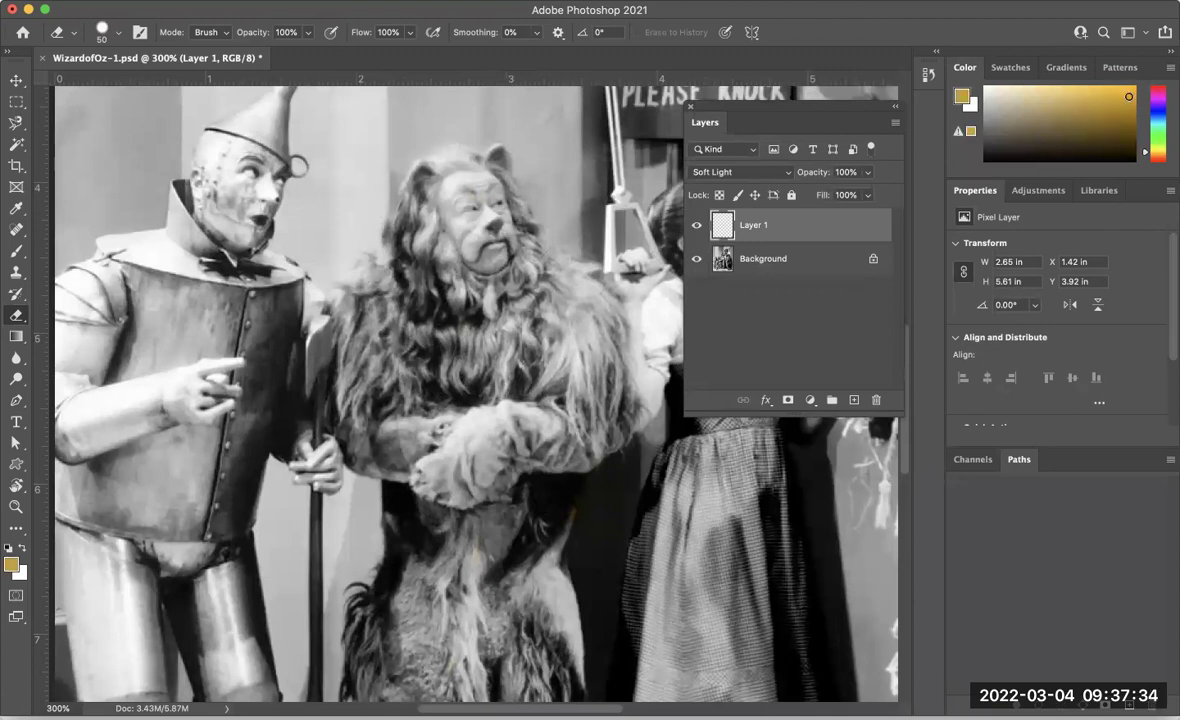
click(1131, 89)
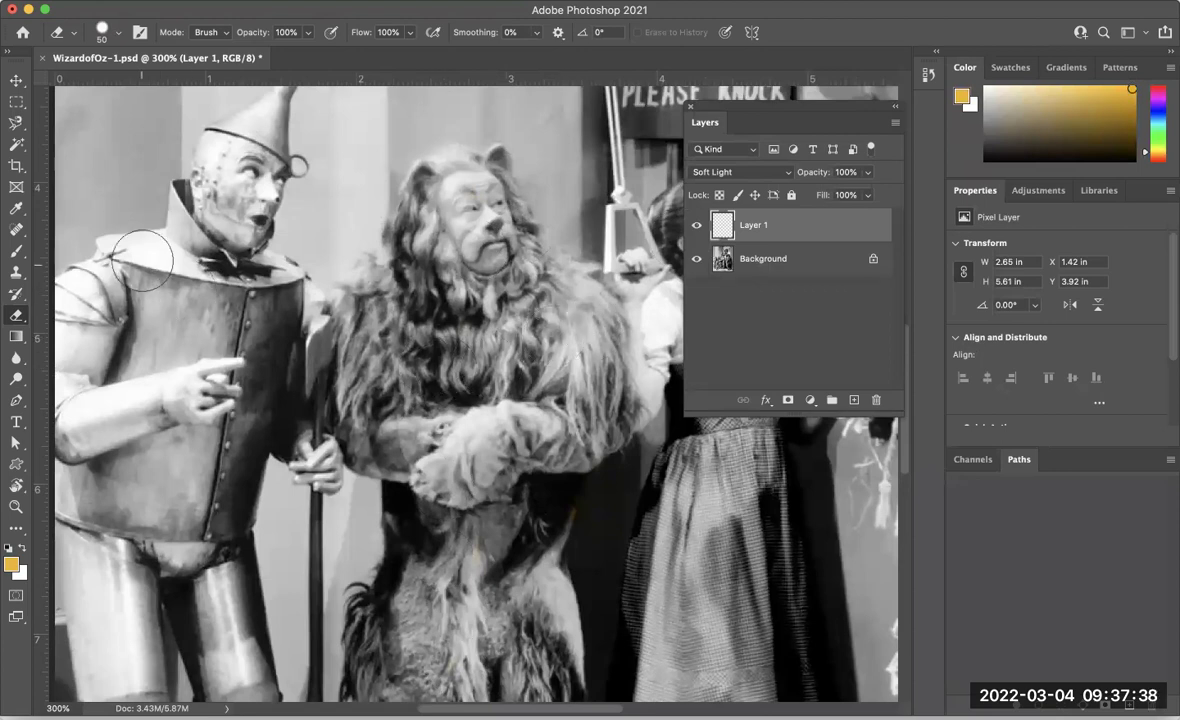
click(17, 251)
mouse_move(450, 300)
mouse_down()
mouse_move(420, 325)
mouse_move(345, 340)
mouse_move(370, 310)
mouse_move(330, 255)
mouse_move(322, 345)
mouse_move(345, 410)
mouse_move(448, 452)
mouse_move(360, 400)
mouse_move(530, 375)
mouse_move(385, 440)
mouse_move(543, 443)
mouse_move(520, 405)
mouse_move(565, 345)
mouse_move(520, 300)
mouse_move(543, 360)
mouse_move(425, 268)
mouse_move(382, 379)
mouse_move(440, 344)
mouse_move(470, 440)
mouse_move(412, 440)
mouse_move(550, 400)
mouse_move(600, 325)
mouse_move(470, 215)
mouse_move(462, 173)
mouse_move(400, 200)
mouse_move(410, 255)
mouse_move(375, 215)
mouse_move(468, 170)
mouse_move(440, 158)
mouse_move(472, 200)
mouse_move(470, 255)
mouse_move(415, 180)
mouse_move(420, 200)
mouse_up()
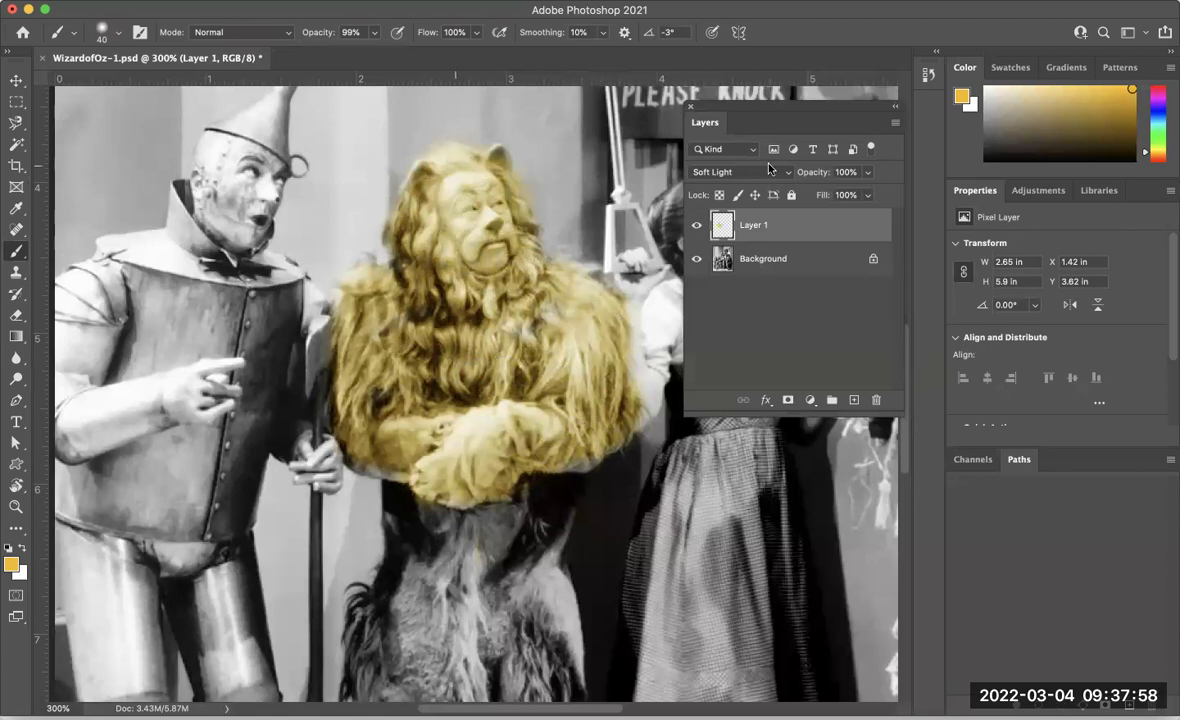
Preview Layer 1 in Multiply, keep Soft Light, and brush more golden yellow over the gaps in the lion's chest fur
click(751, 176)
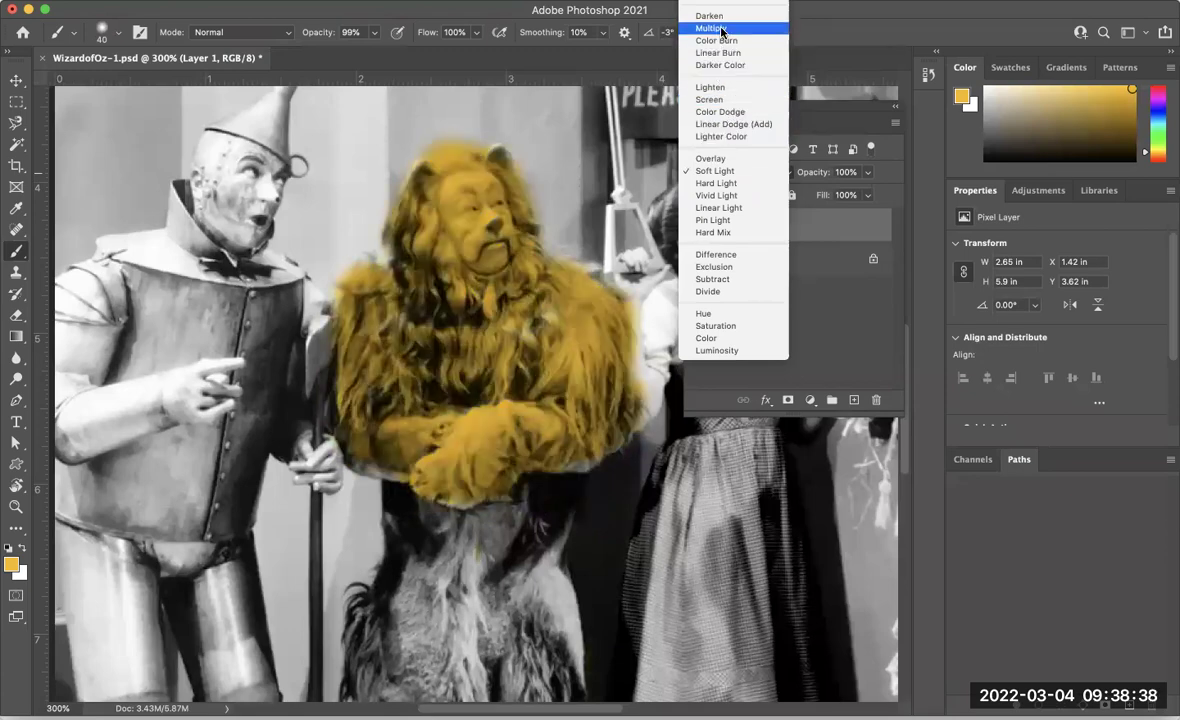
click(727, 177)
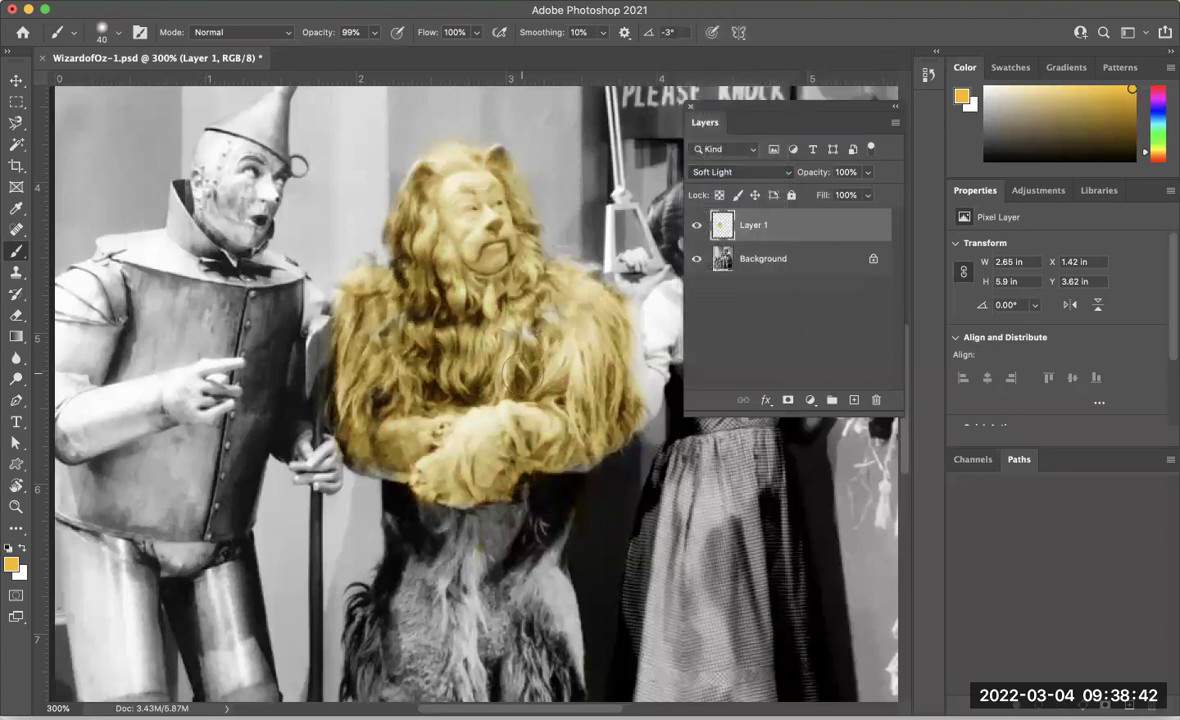
mouse_move(450, 333)
mouse_down()
mouse_move(350, 460)
mouse_move(352, 400)
mouse_up()
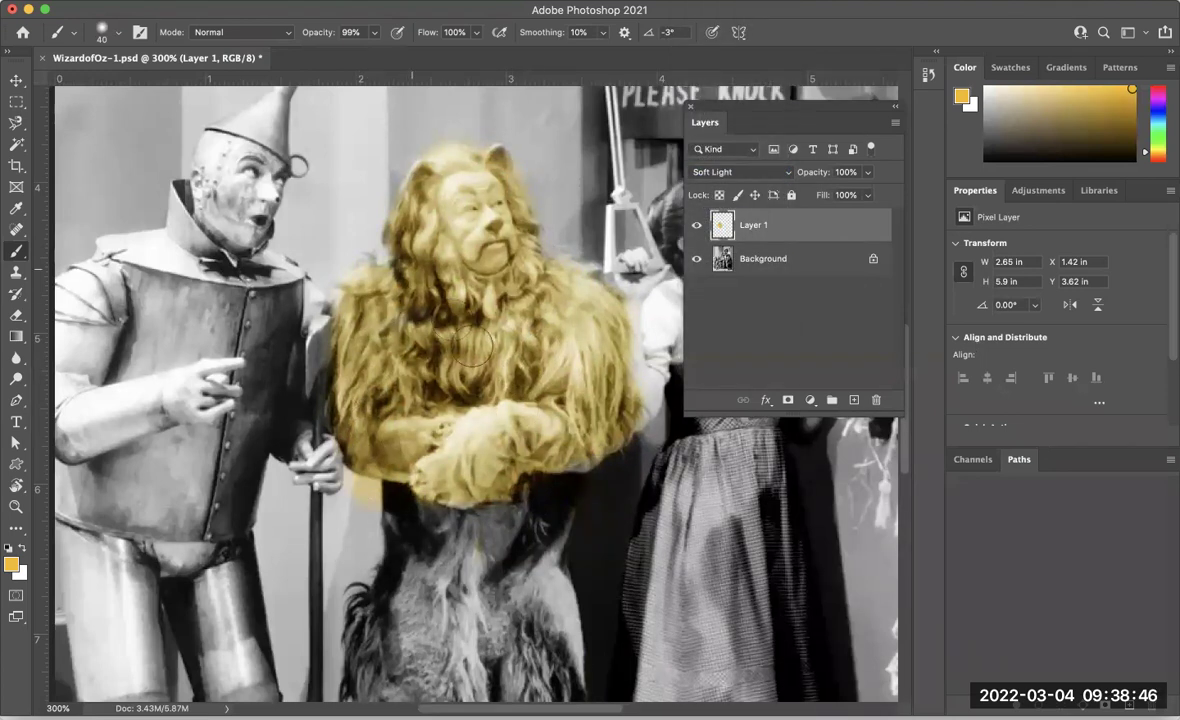
Brush golden yellow over the lion's waist, legs and feet on Layer 1
scroll(430, 338, down, 5)
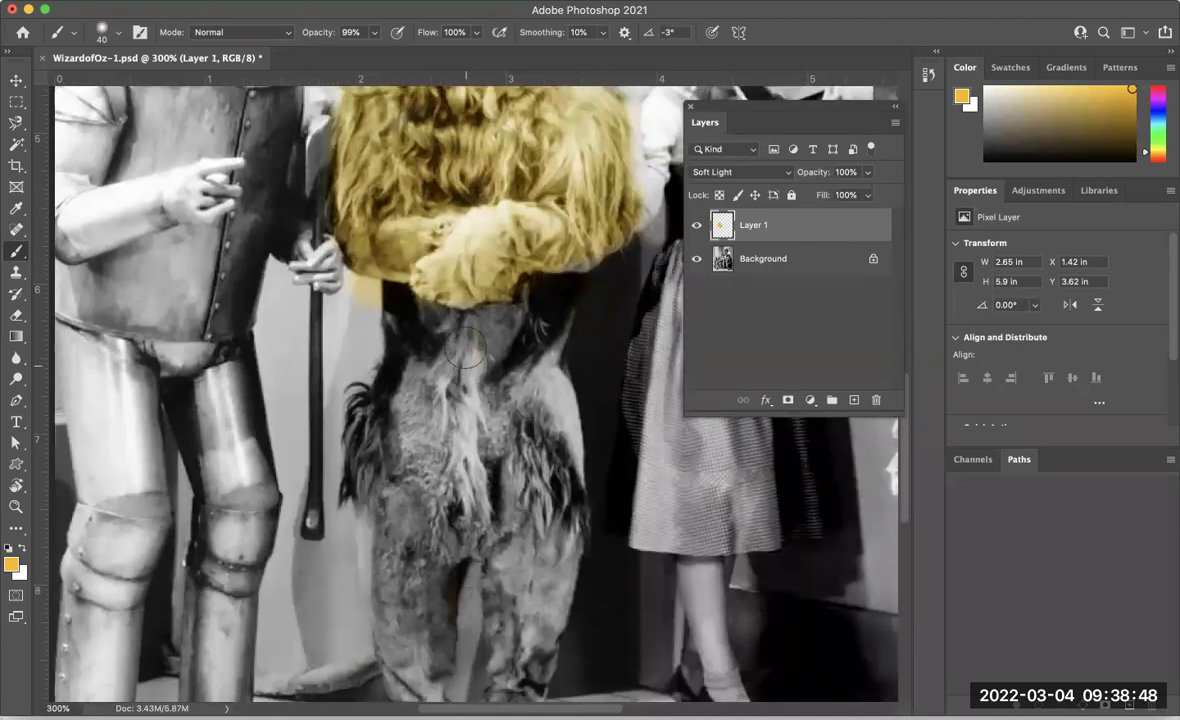
drag(425, 295, 420, 410)
mouse_move(375, 315)
mouse_down()
mouse_move(360, 395)
mouse_move(385, 490)
mouse_move(475, 360)
mouse_move(460, 300)
mouse_move(495, 305)
mouse_move(520, 395)
mouse_move(511, 495)
mouse_up()
scroll(511, 495, down, 3)
drag(515, 390, 535, 520)
mouse_move(500, 340)
mouse_down()
mouse_move(514, 393)
mouse_move(537, 290)
mouse_move(492, 313)
mouse_move(475, 388)
mouse_move(423, 463)
mouse_move(411, 413)
mouse_move(409, 508)
mouse_move(403, 453)
mouse_move(391, 489)
mouse_move(407, 577)
mouse_move(401, 679)
mouse_move(392, 653)
mouse_move(441, 622)
mouse_move(458, 497)
mouse_move(494, 428)
mouse_move(521, 520)
mouse_move(484, 611)
mouse_move(527, 643)
mouse_move(550, 641)
mouse_move(558, 611)
mouse_move(540, 588)
mouse_move(575, 343)
mouse_move(548, 251)
mouse_move(527, 311)
mouse_move(523, 240)
mouse_move(484, 321)
mouse_move(457, 329)
mouse_move(447, 380)
mouse_move(422, 362)
mouse_move(420, 341)
mouse_move(408, 396)
mouse_move(415, 513)
mouse_move(385, 500)
mouse_up()
drag(454, 430, 475, 555)
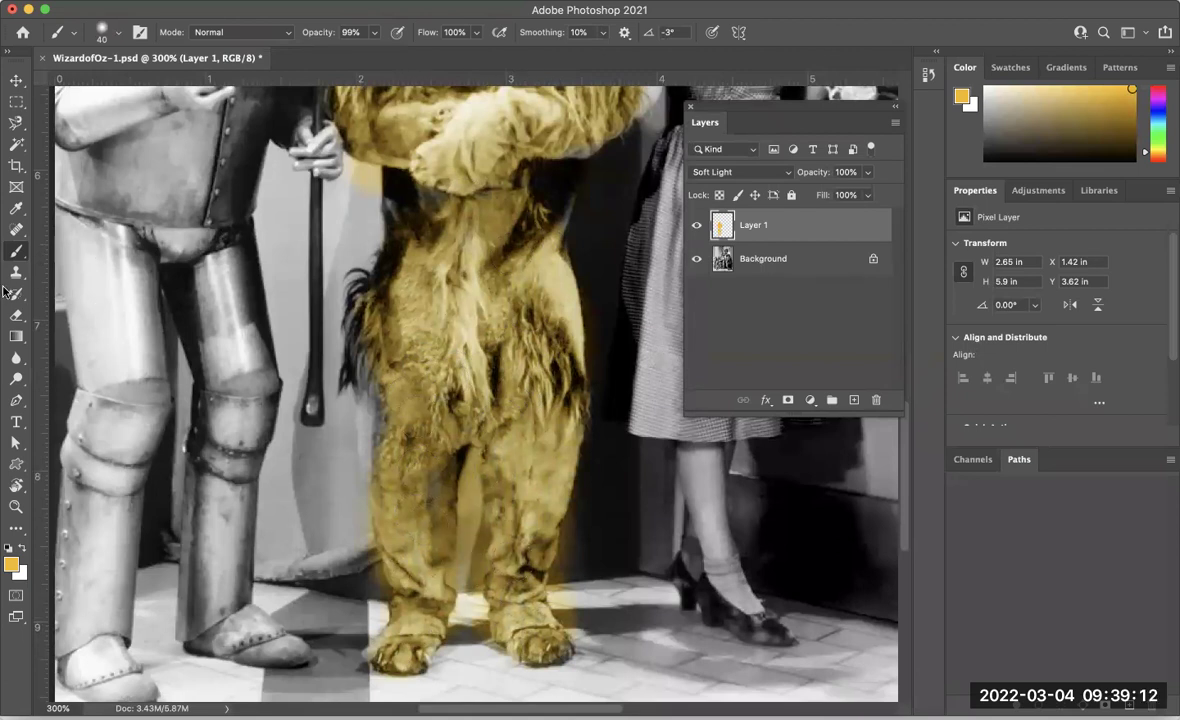
Reduce the eraser size to 15 and clean the yellow spill between the lion's legs and along their outer edges
click(15, 315)
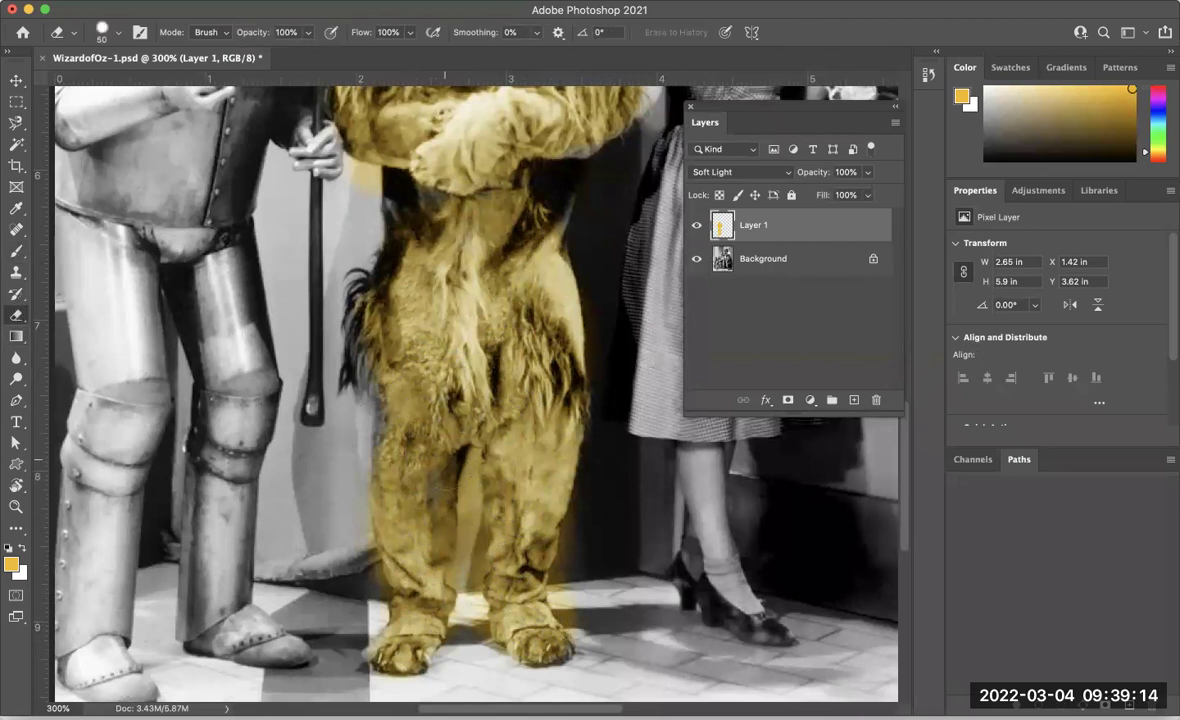
key(bracketleft)
key(bracketleft)
key(bracketleft)
key(bracketleft)
key(bracketleft)
key(bracketleft)
key(bracketleft)
mouse_move(458, 450)
mouse_down()
mouse_move(462, 576)
mouse_move(468, 532)
mouse_move(432, 552)
mouse_move(448, 584)
mouse_move(464, 578)
mouse_up()
drag(560, 575, 581, 501)
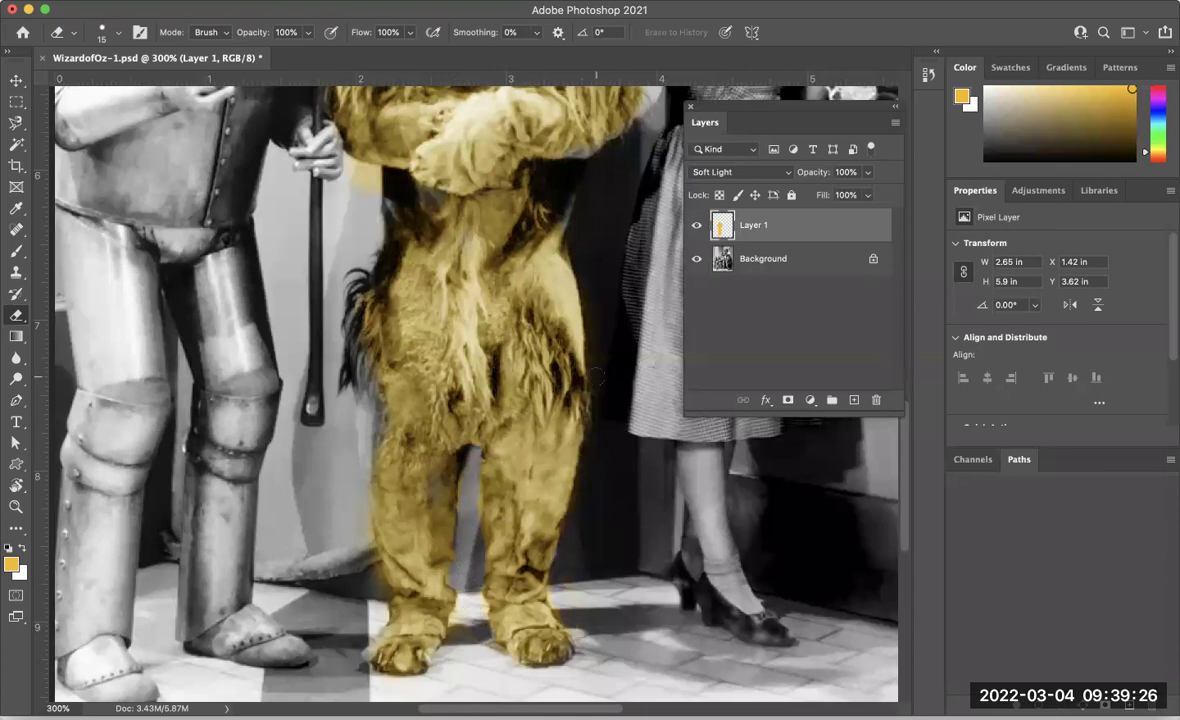
Choose a bright sky blue as the foreground color for the girl's dress
scroll(595, 376, up, 3)
scroll(595, 376, right, 5)
scroll(595, 376, up, 3)
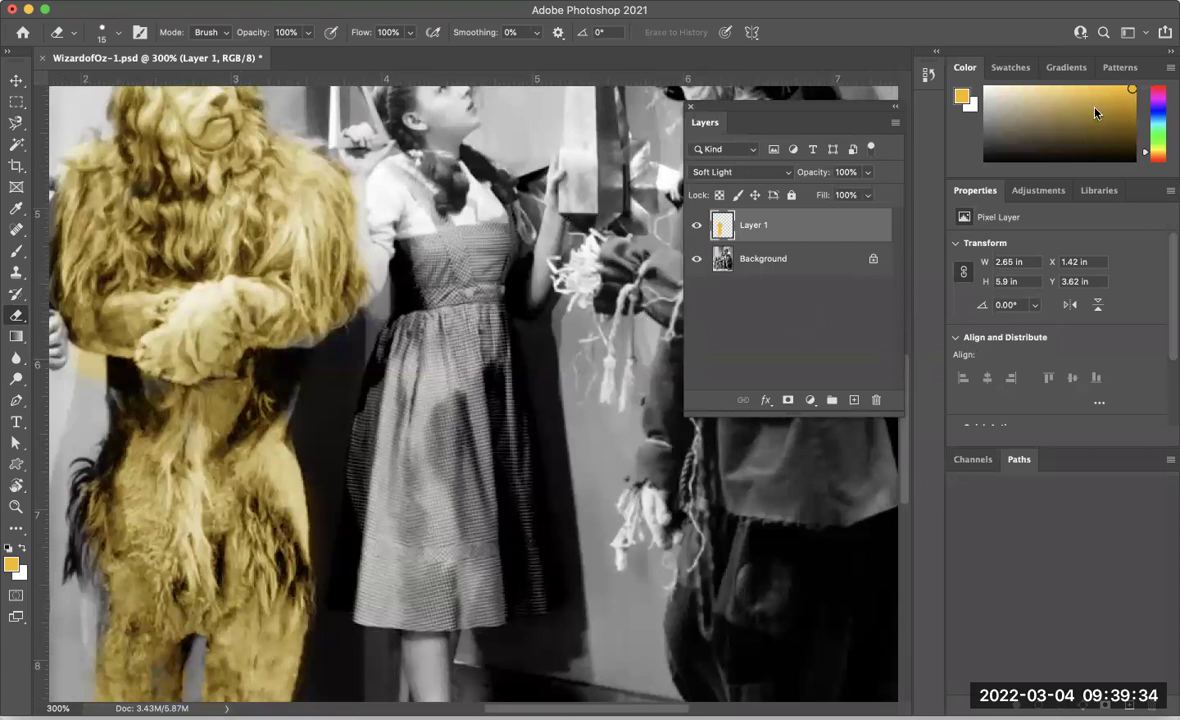
click(1159, 121)
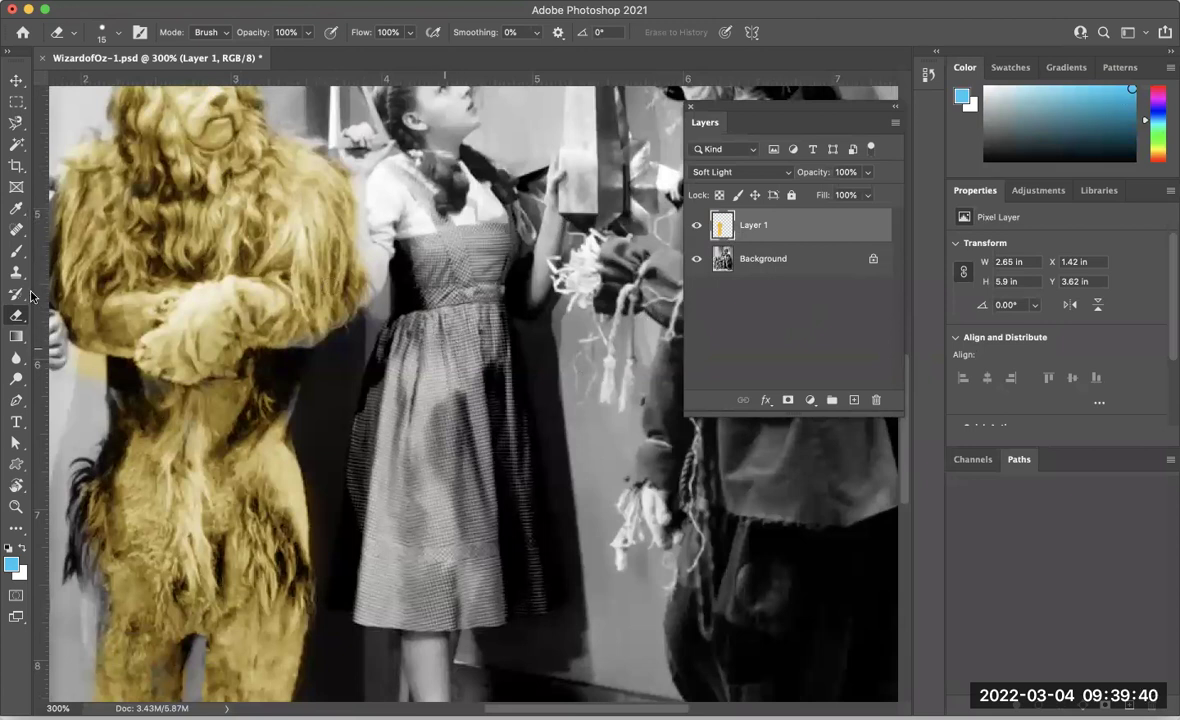
Brush sky blue over the girl's dress on Layer 1 and preview the layer in Multiply, keeping Soft Light
click(17, 253)
mouse_move(448, 305)
mouse_down()
mouse_move(450, 378)
mouse_move(410, 318)
mouse_move(375, 379)
mouse_move(381, 589)
mouse_move(387, 558)
mouse_move(428, 527)
mouse_move(411, 449)
mouse_move(432, 565)
mouse_move(445, 450)
mouse_move(505, 440)
mouse_move(455, 225)
mouse_move(400, 235)
mouse_move(433, 310)
mouse_move(398, 262)
mouse_up()
mouse_move(517, 410)
mouse_down()
mouse_move(495, 540)
mouse_move(430, 565)
mouse_move(442, 617)
mouse_move(345, 557)
mouse_move(445, 519)
mouse_up()
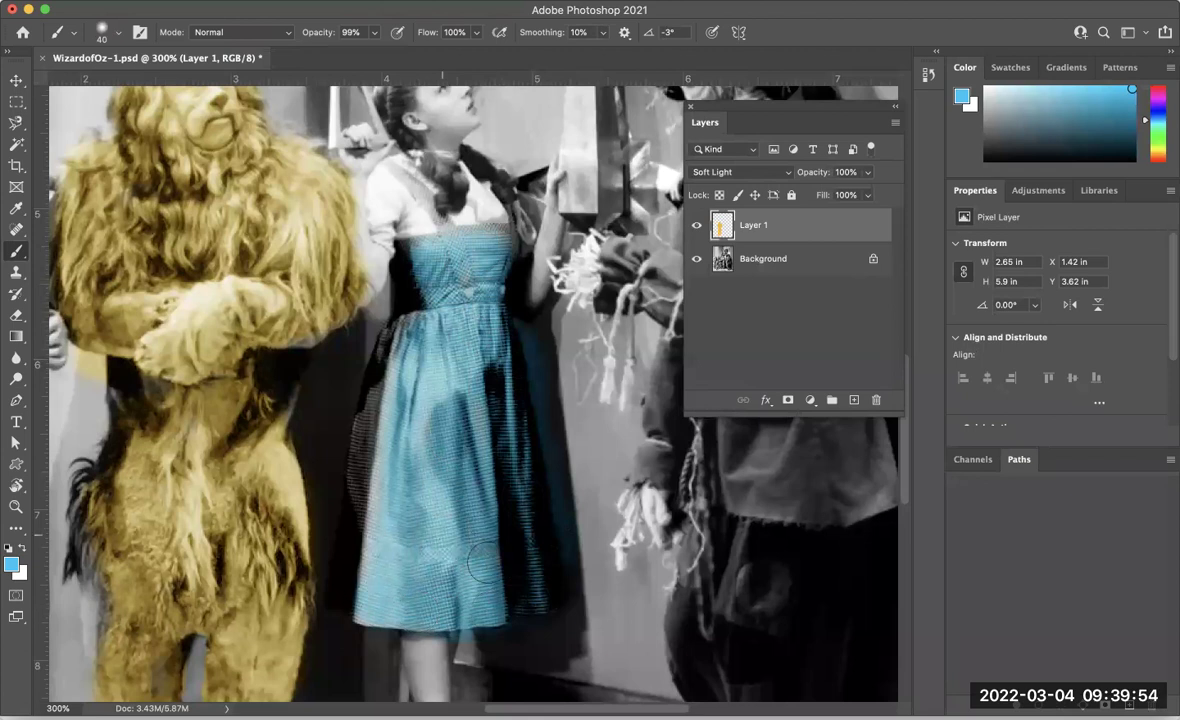
mouse_move(480, 410)
mouse_down()
mouse_move(405, 320)
mouse_move(370, 305)
mouse_move(350, 370)
mouse_move(376, 560)
mouse_move(486, 540)
mouse_move(470, 508)
mouse_up()
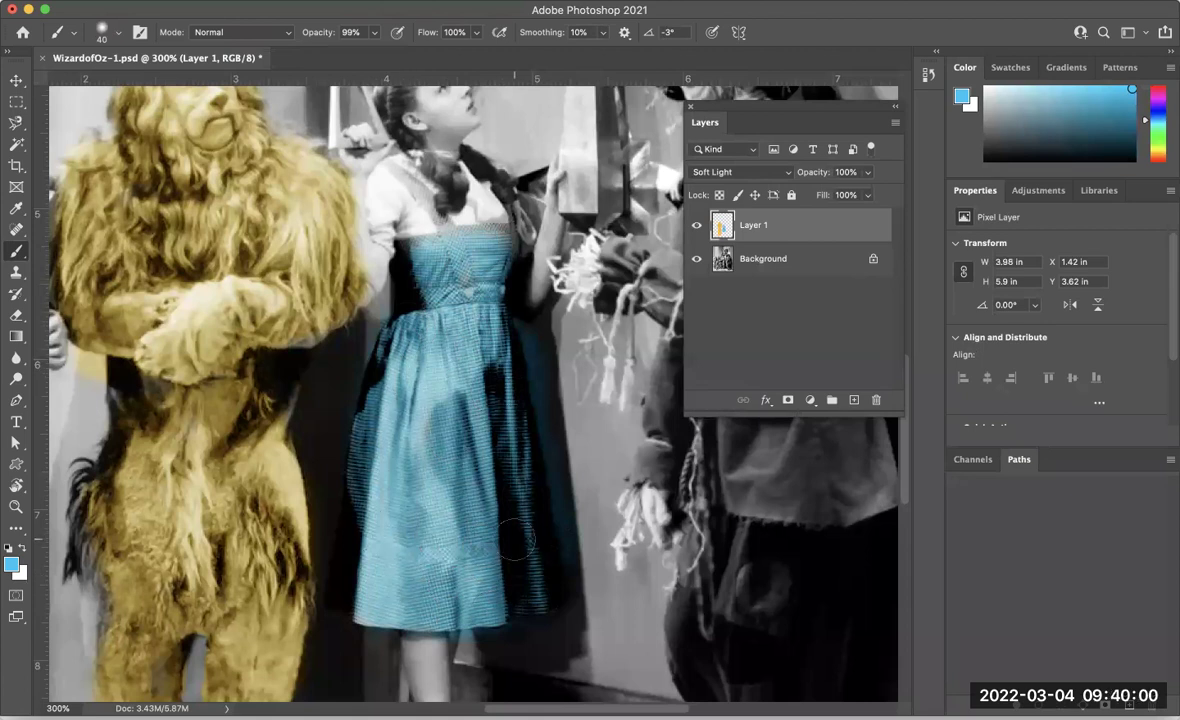
click(731, 175)
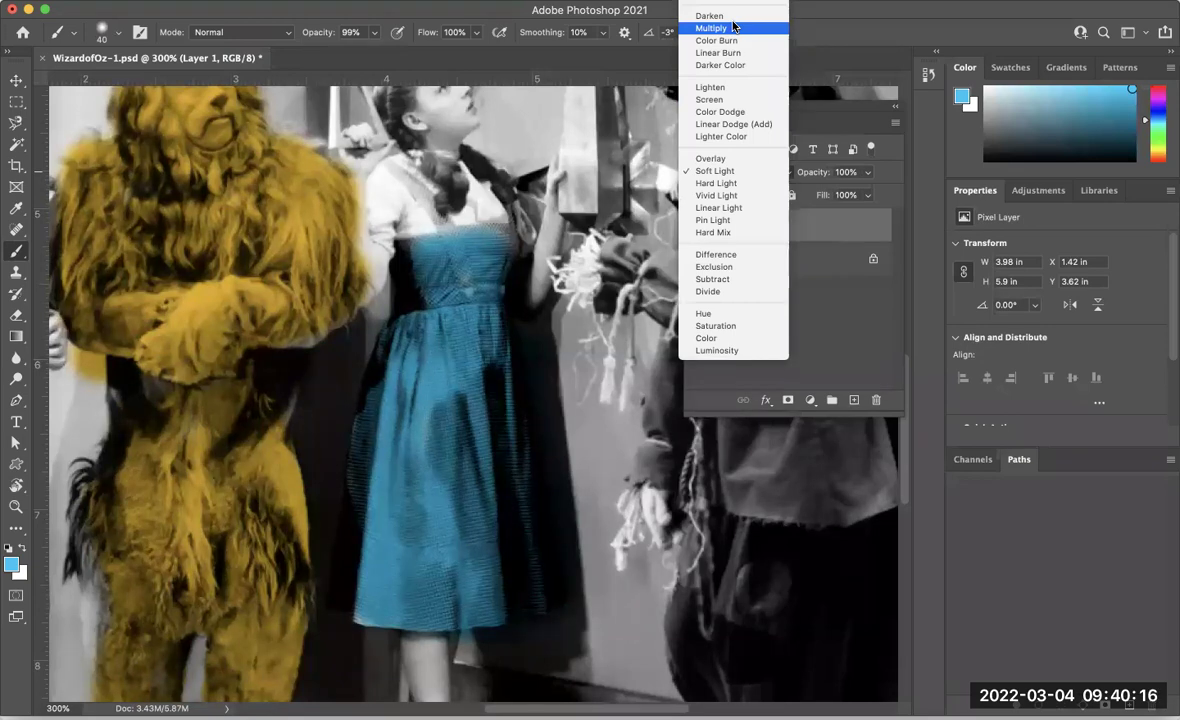
click(715, 171)
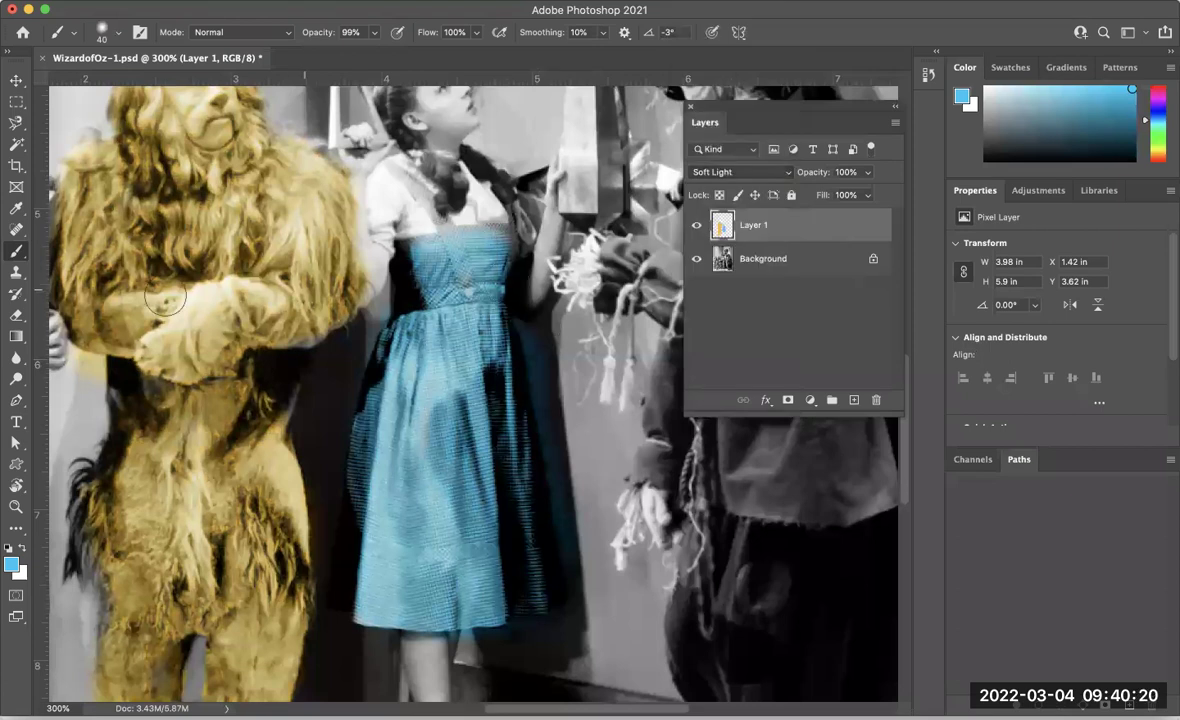
Enlarge the eraser to 50 and erase the blue from the girl's dress on Layer 1
click(15, 316)
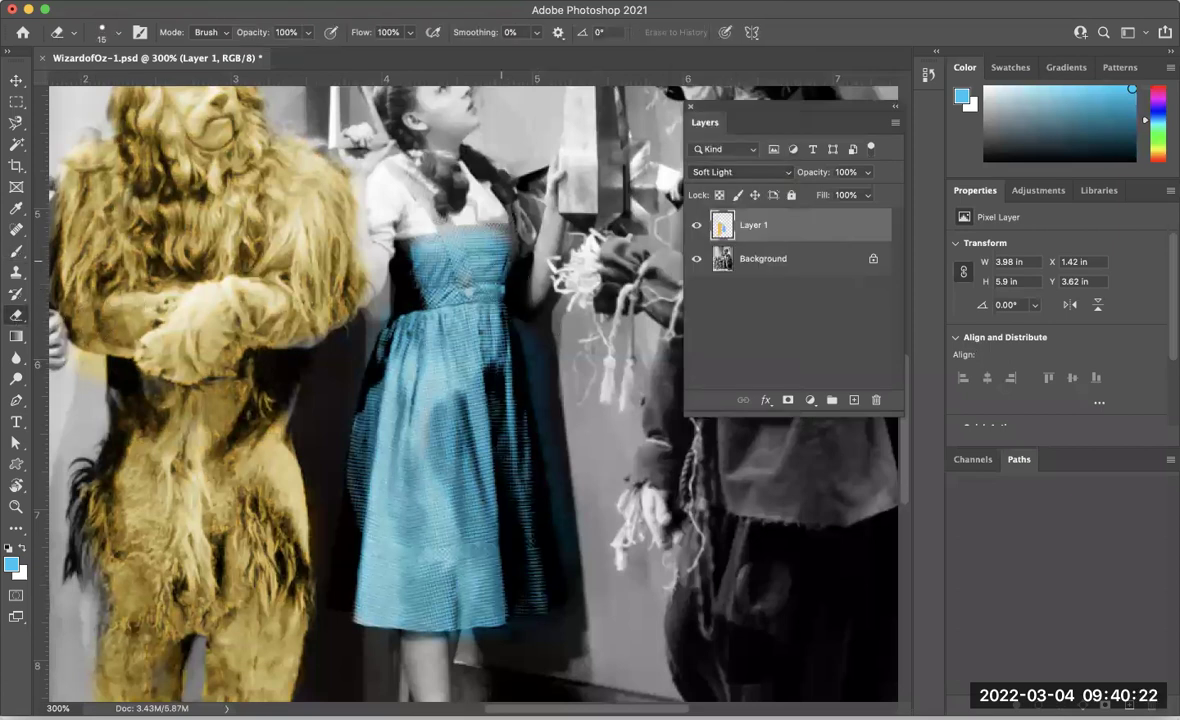
key(bracketright)
key(bracketright)
key(bracketright)
key(bracketright)
mouse_move(457, 258)
mouse_down()
mouse_move(425, 235)
mouse_move(424, 347)
mouse_move(415, 215)
mouse_move(390, 375)
mouse_move(355, 430)
mouse_move(383, 612)
mouse_move(460, 545)
mouse_move(430, 440)
mouse_move(480, 340)
mouse_move(455, 240)
mouse_move(455, 270)
mouse_up()
mouse_move(437, 470)
mouse_down()
mouse_move(447, 562)
mouse_move(423, 484)
mouse_move(380, 430)
mouse_up()
drag(437, 243, 435, 215)
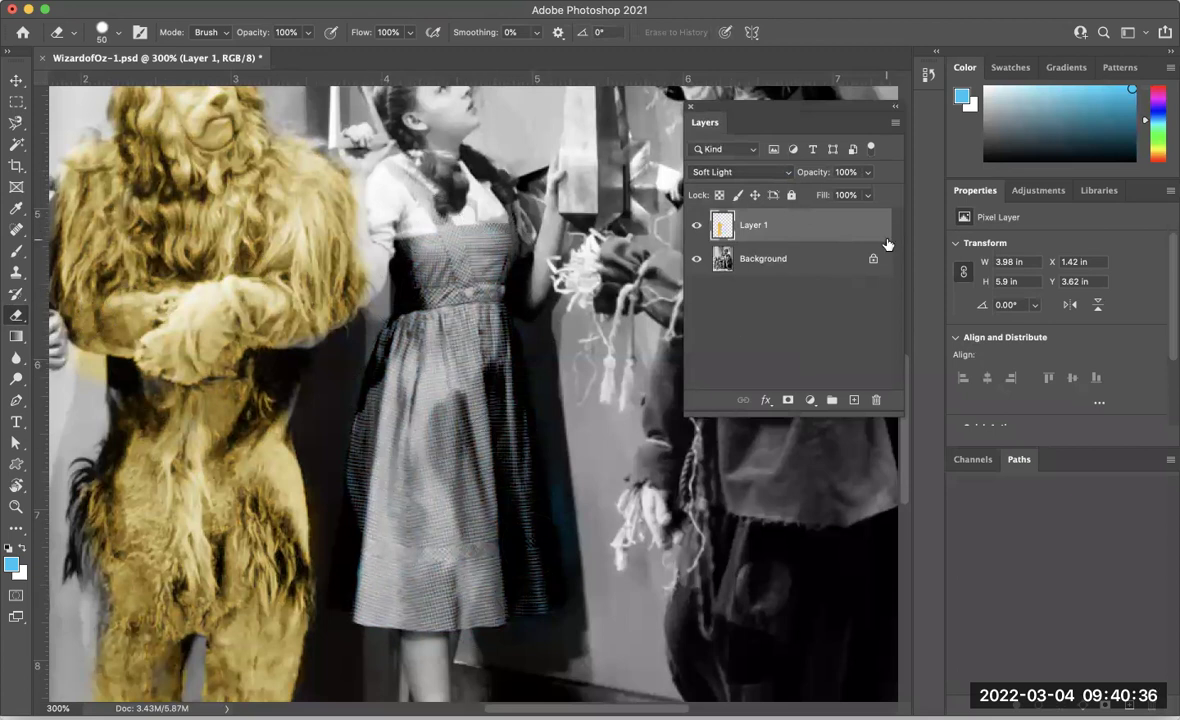
Brush sky blue over the girl's dress on a new layer and set that layer's blending mode to Color Burn
click(855, 401)
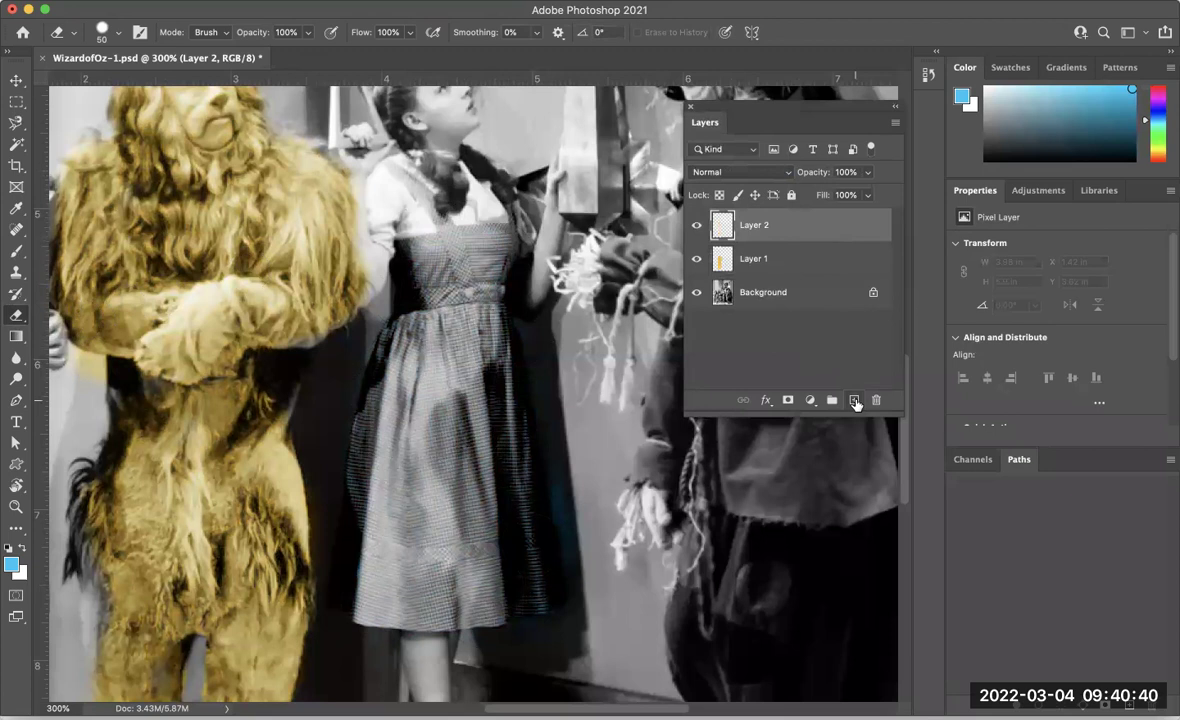
click(16, 250)
mouse_move(461, 281)
mouse_down()
mouse_move(449, 469)
mouse_move(454, 287)
mouse_move(433, 443)
mouse_move(430, 343)
mouse_move(415, 394)
mouse_move(408, 372)
mouse_move(382, 505)
mouse_move(379, 621)
mouse_move(368, 618)
mouse_move(490, 609)
mouse_move(473, 522)
mouse_move(470, 548)
mouse_move(440, 579)
mouse_move(395, 520)
mouse_up()
click(740, 172)
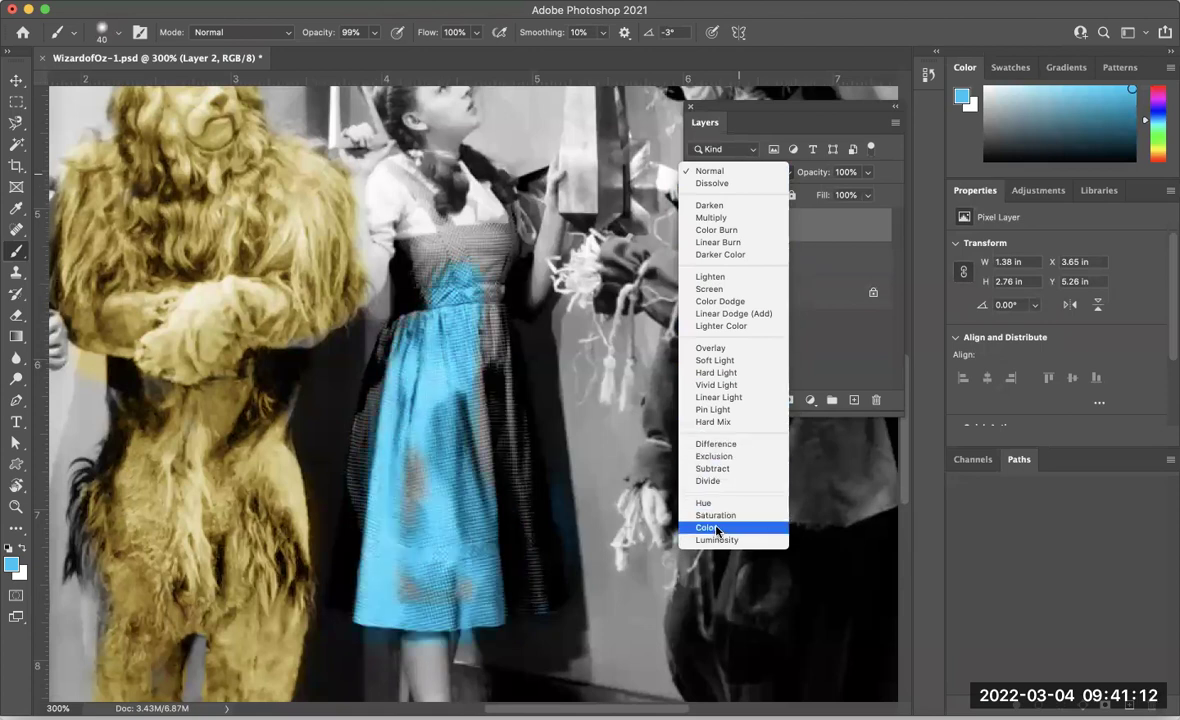
click(752, 229)
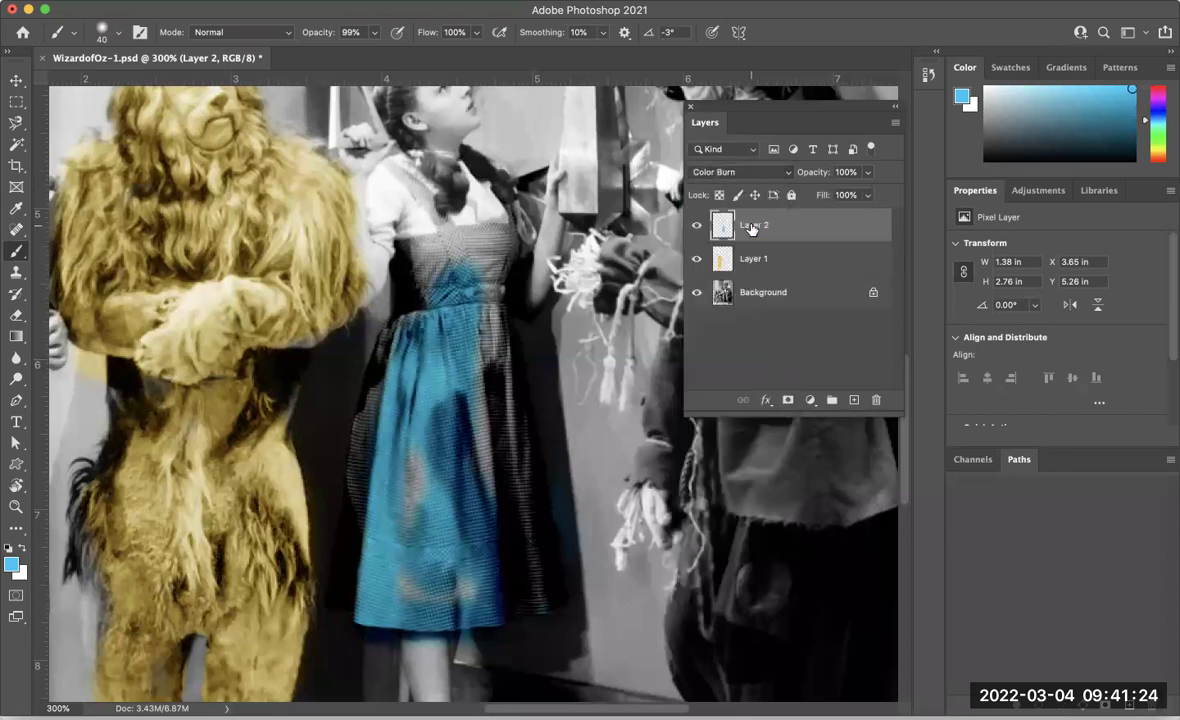
Add another layer, brush a dark green patch over the scarecrow's jacket and preview blending modes such as Linear Burn on it
key(super+1)
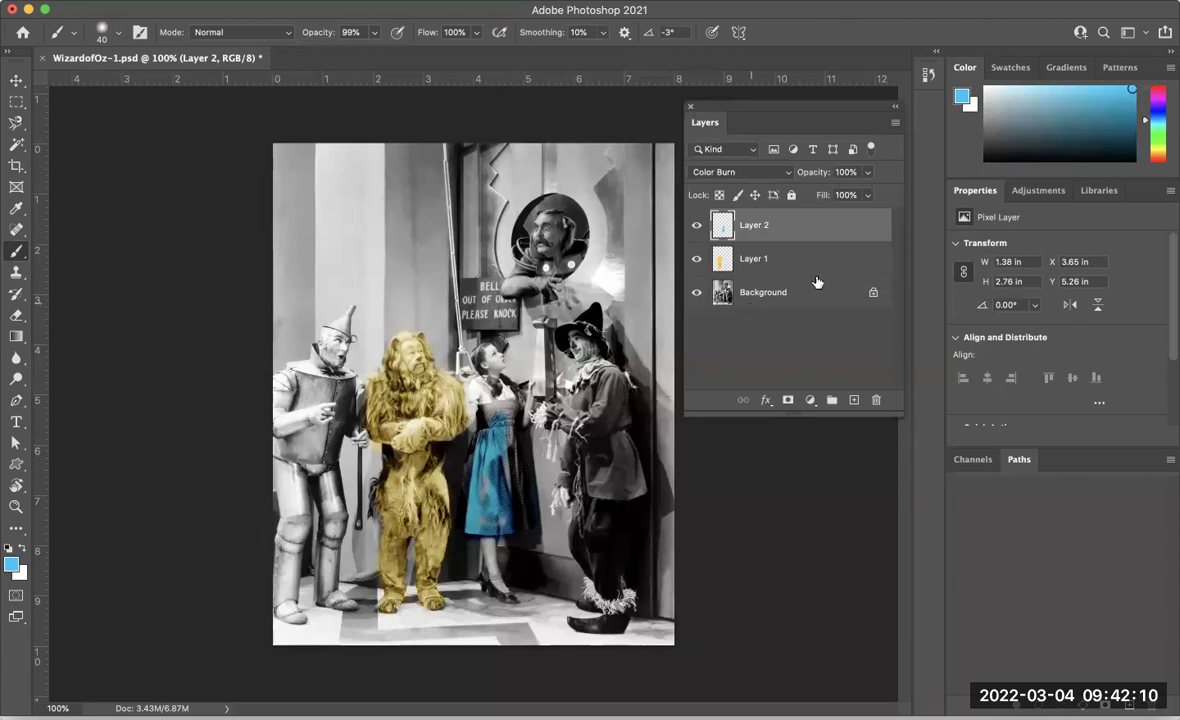
click(853, 400)
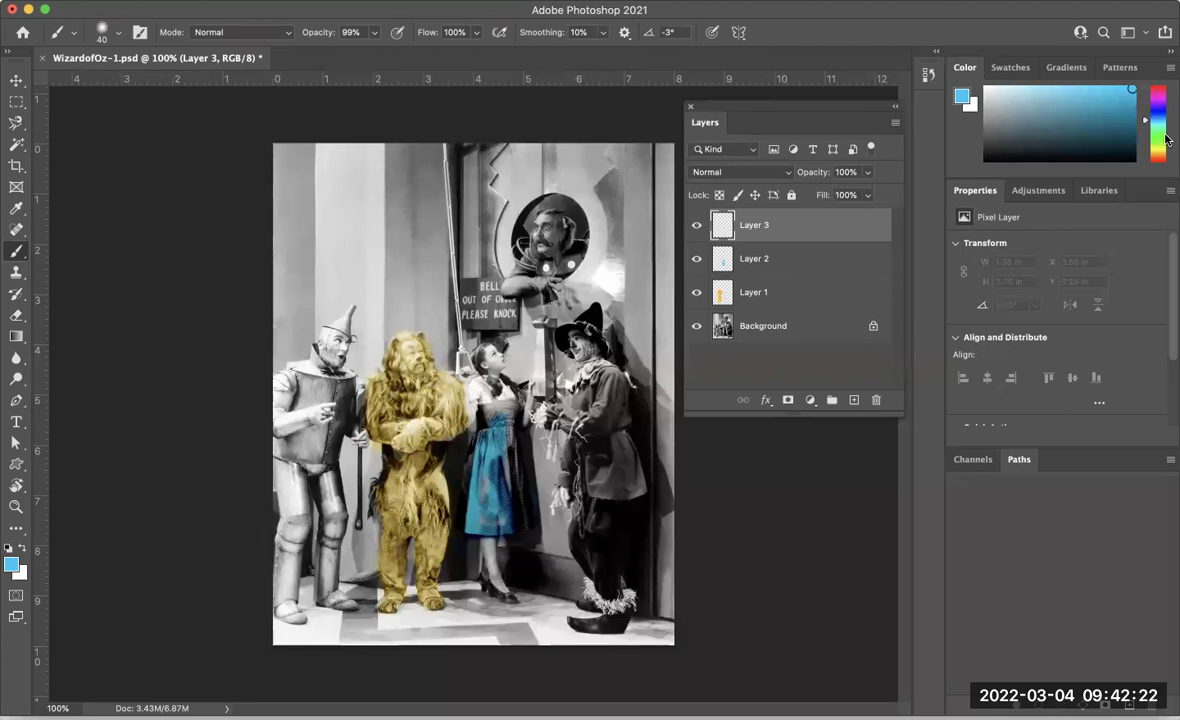
drag(1147, 122, 1147, 138)
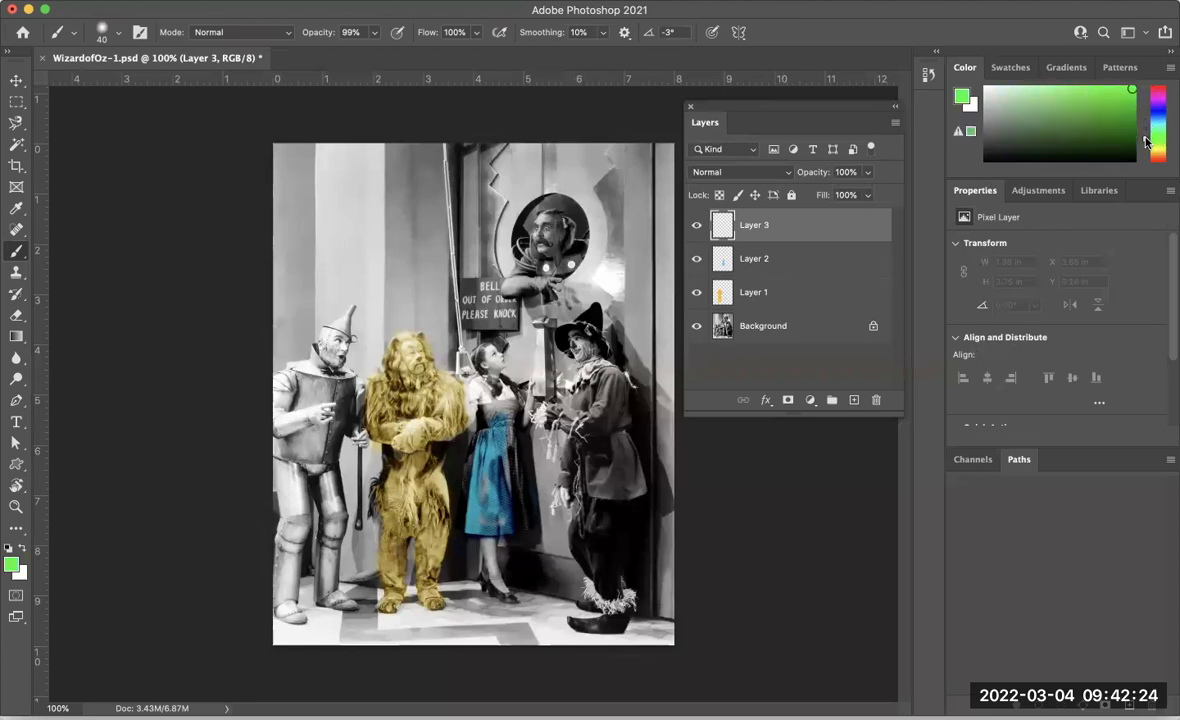
click(1127, 120)
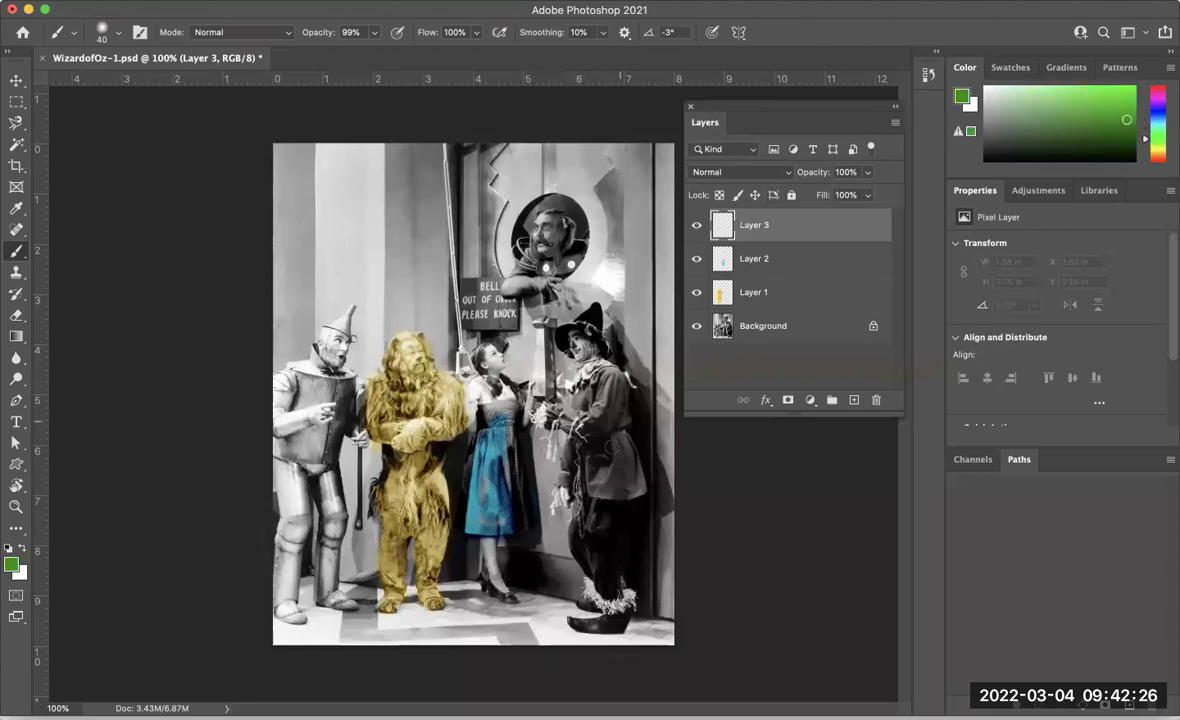
mouse_move(598, 443)
mouse_down()
mouse_move(602, 488)
mouse_move(617, 420)
mouse_move(627, 465)
mouse_move(616, 427)
mouse_up()
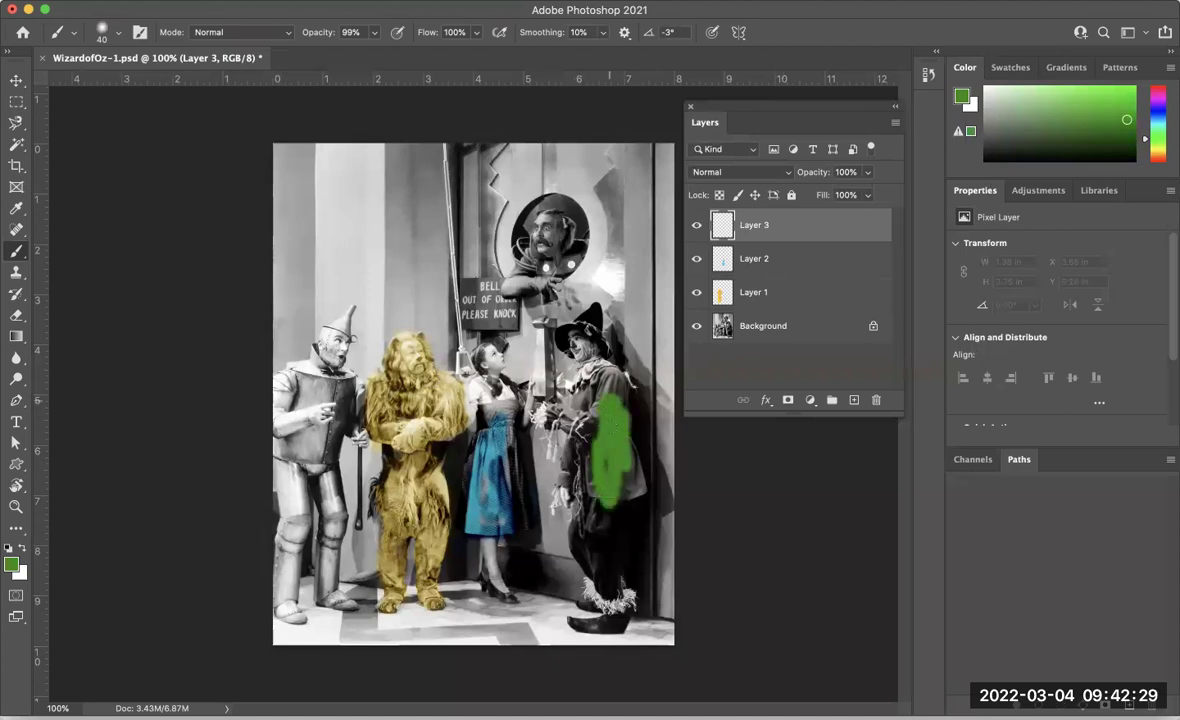
click(706, 172)
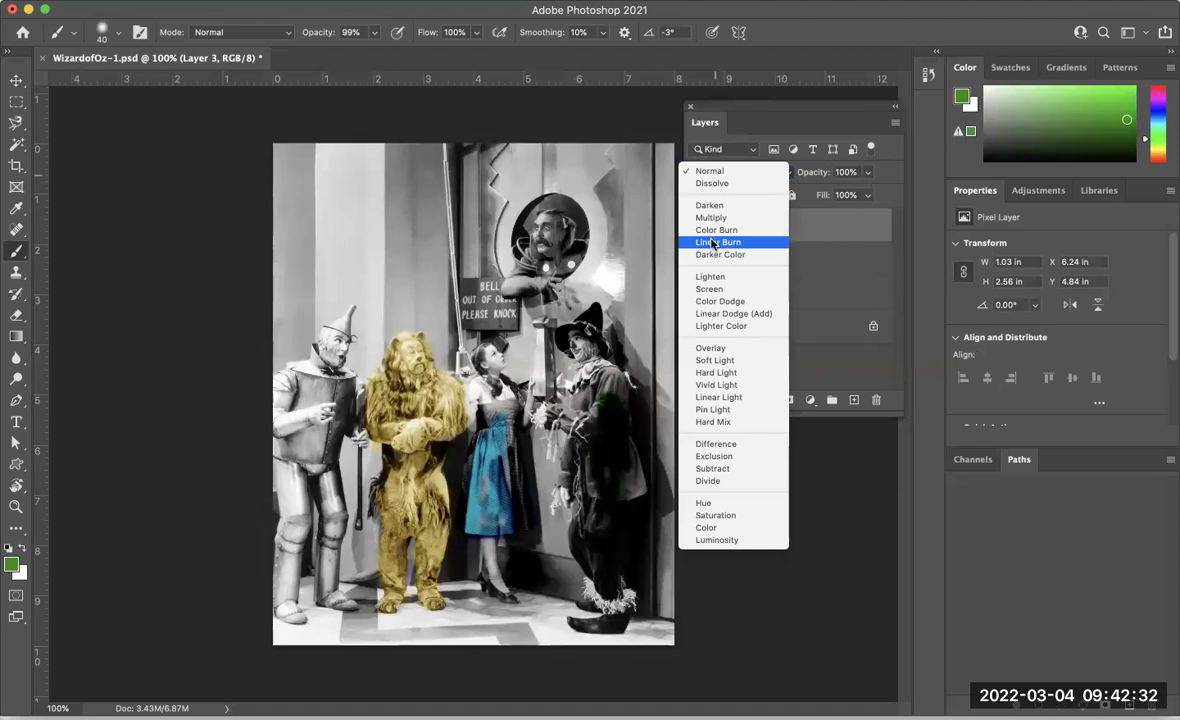
key(Escape)
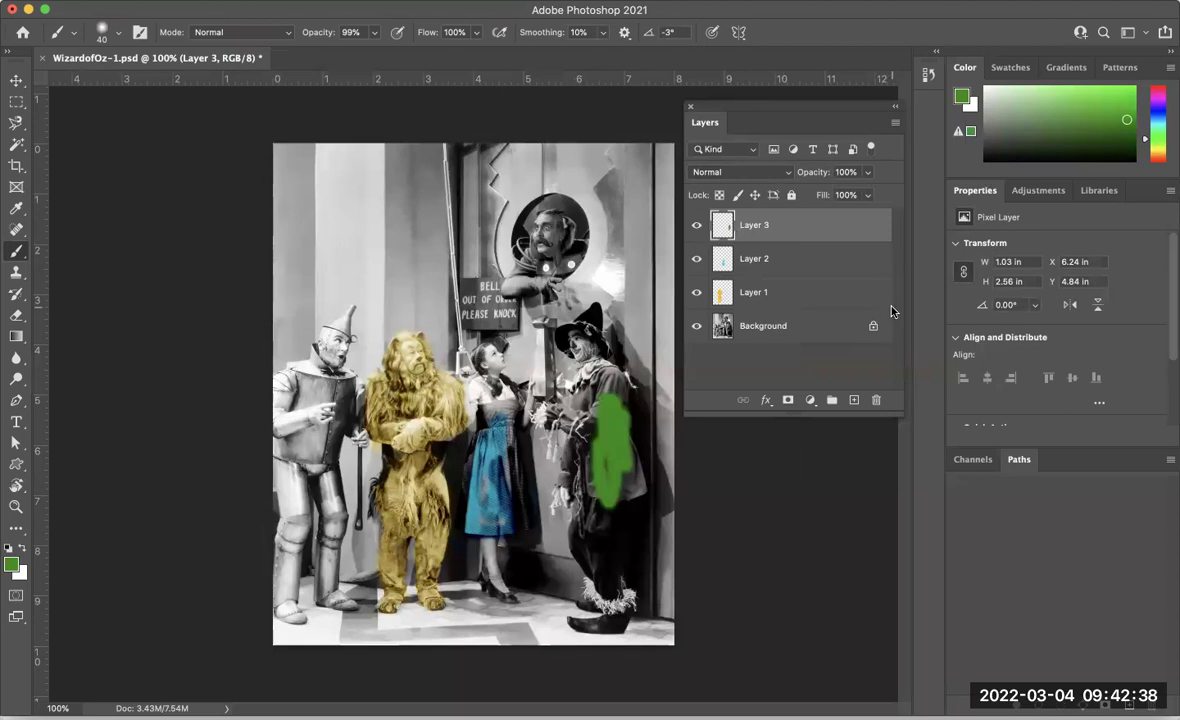
Set Layer 3 to Multiply and brush a brighter green over the scarecrow's jacket
key(super+plus)
key(super+plus)
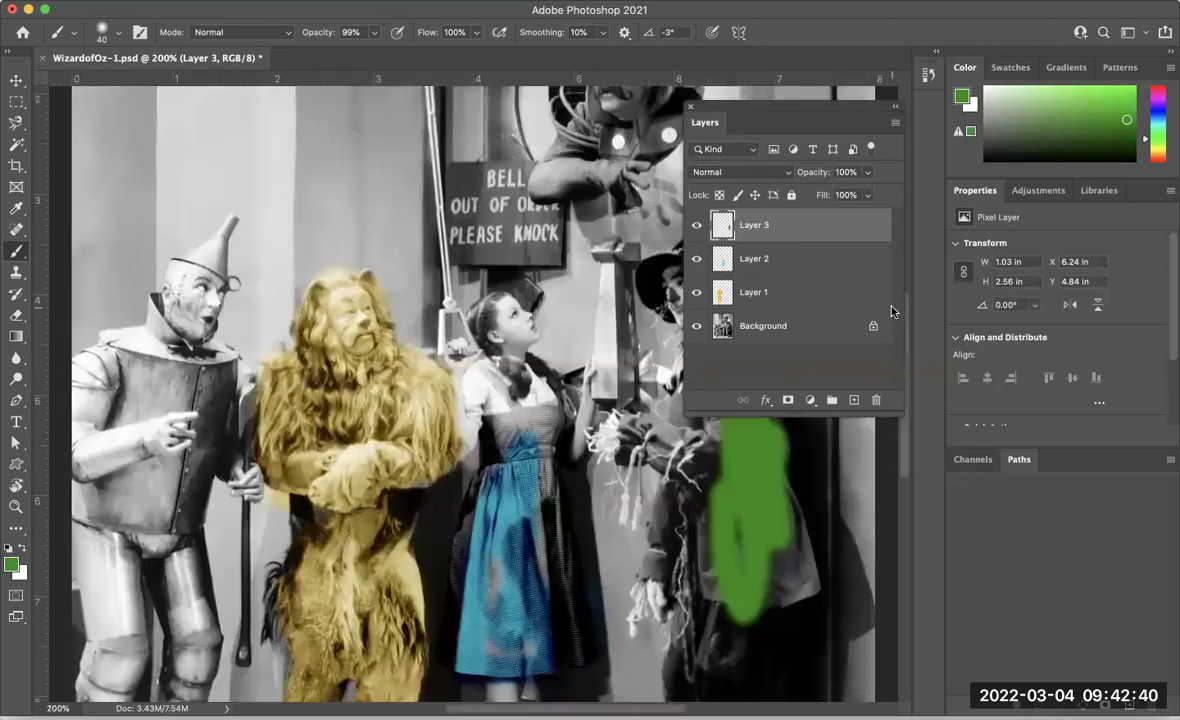
scroll(703, 437, right, 2)
scroll(703, 437, right, 8)
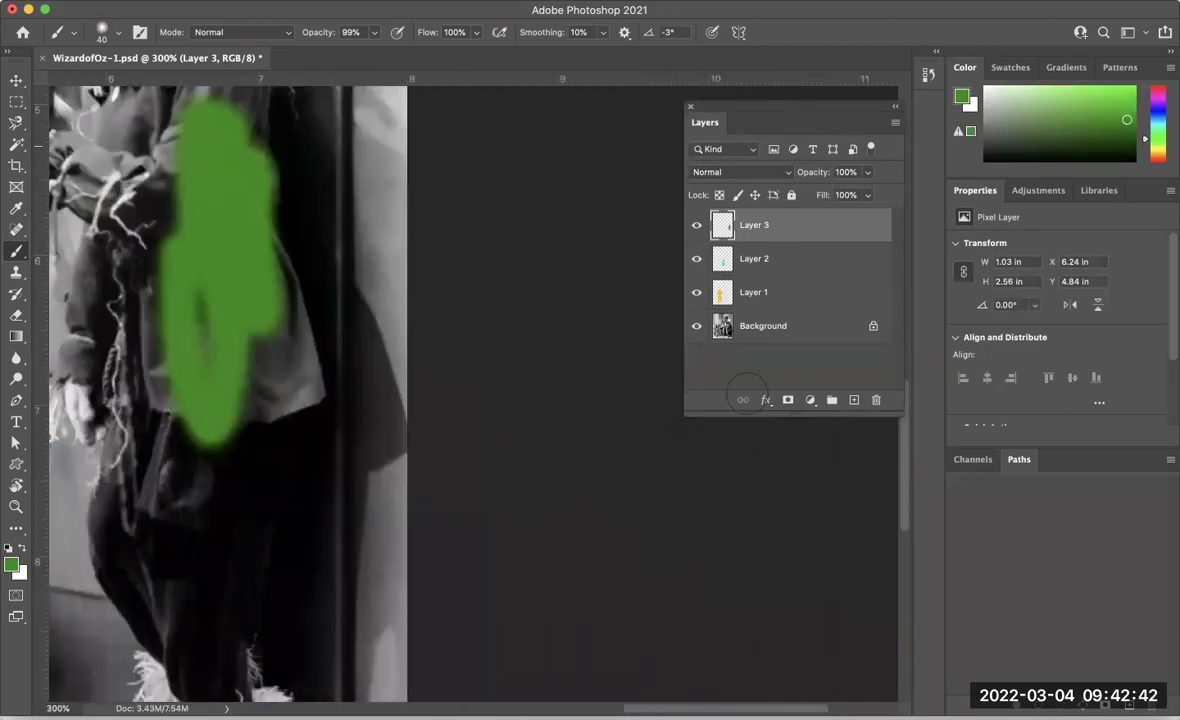
scroll(570, 384, left, 2)
scroll(570, 384, up, 2)
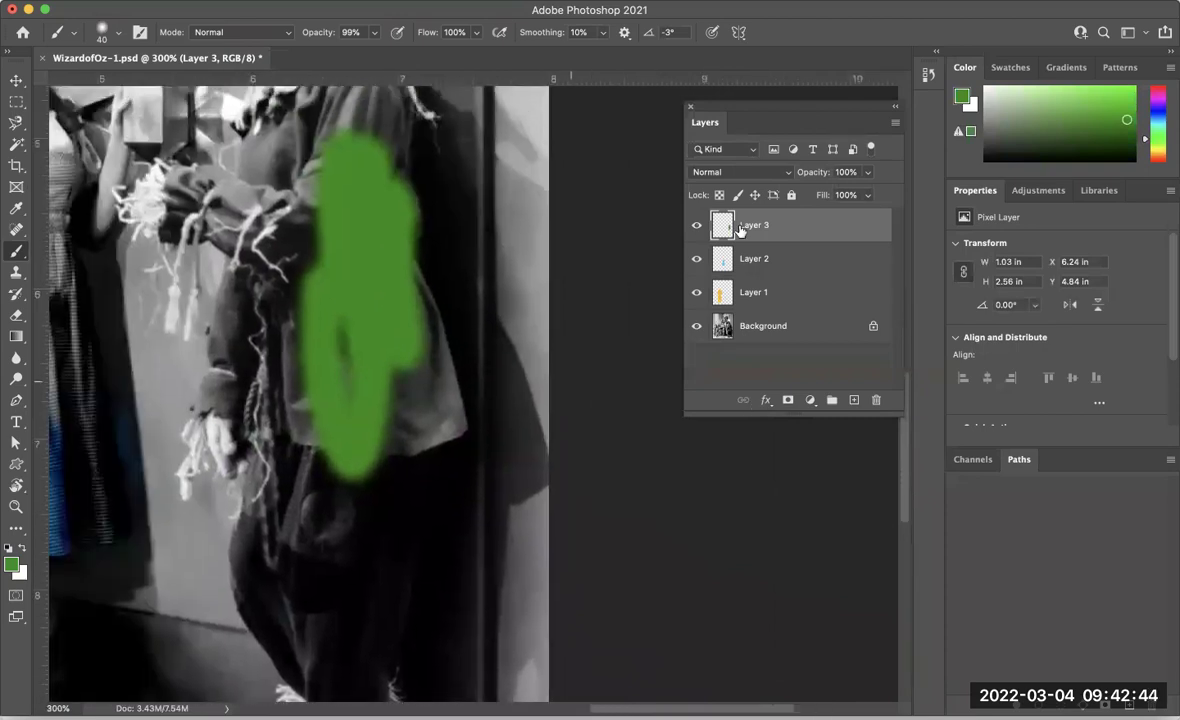
click(725, 175)
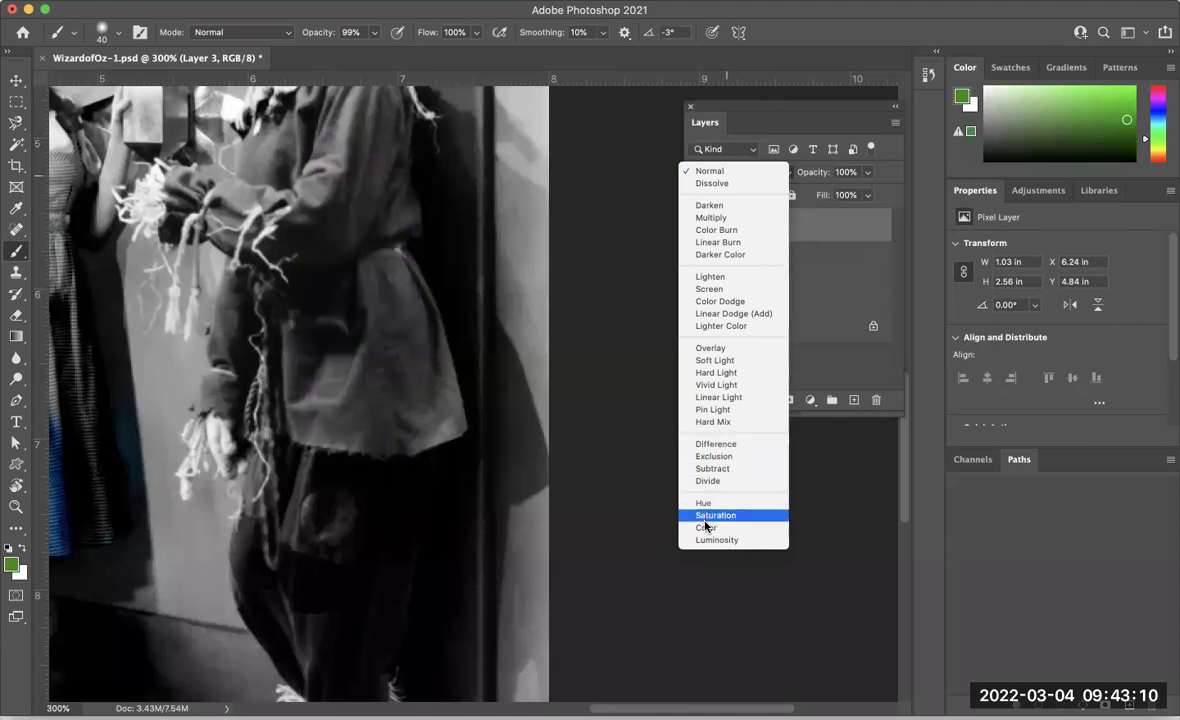
click(739, 218)
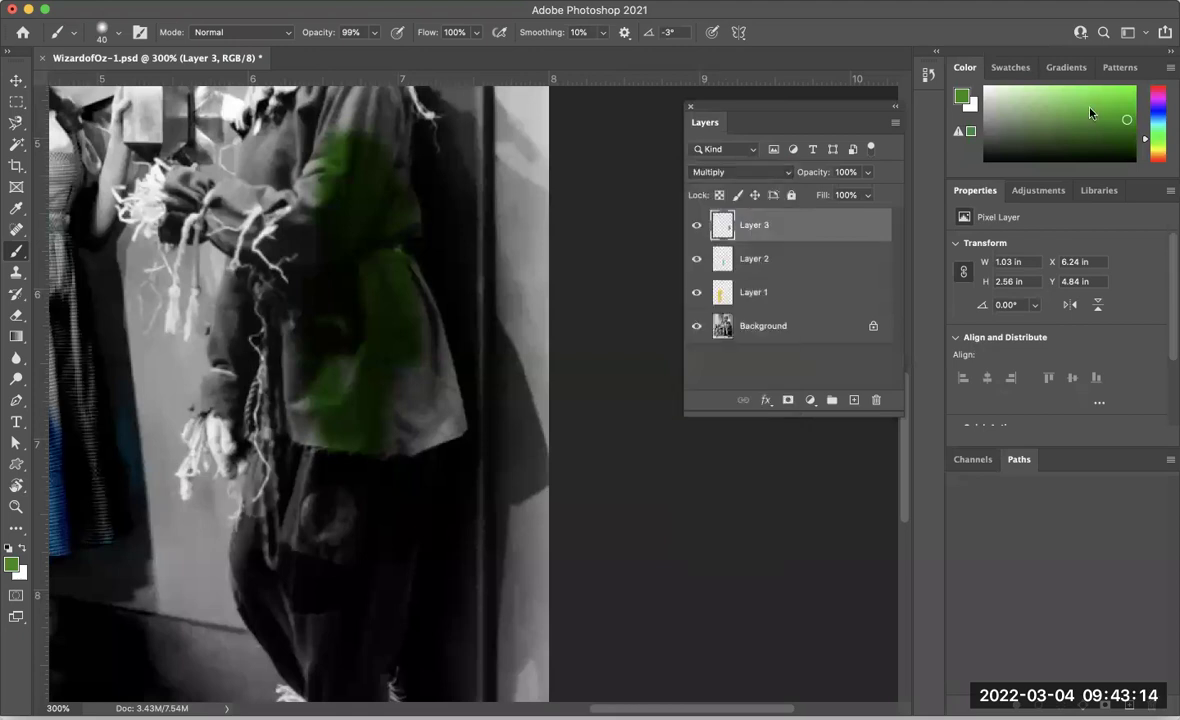
click(1128, 102)
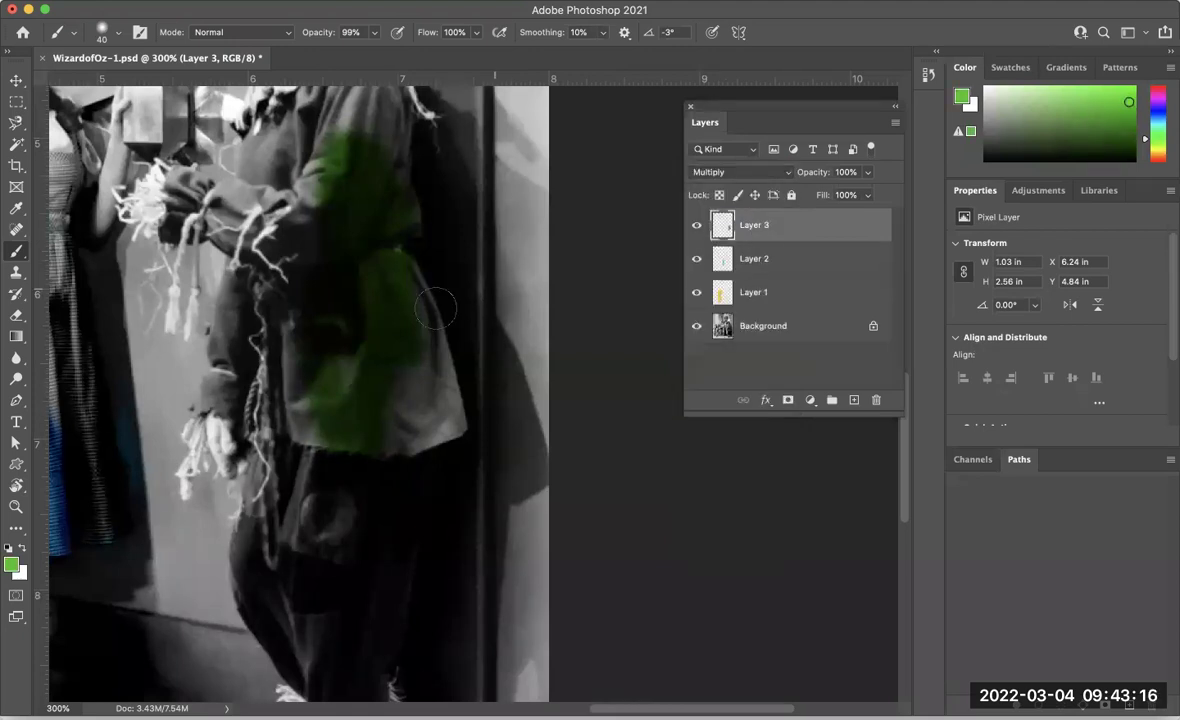
mouse_move(402, 400)
mouse_down()
mouse_move(395, 372)
mouse_move(275, 400)
mouse_move(258, 360)
mouse_move(345, 105)
mouse_move(410, 420)
mouse_move(360, 385)
mouse_up()
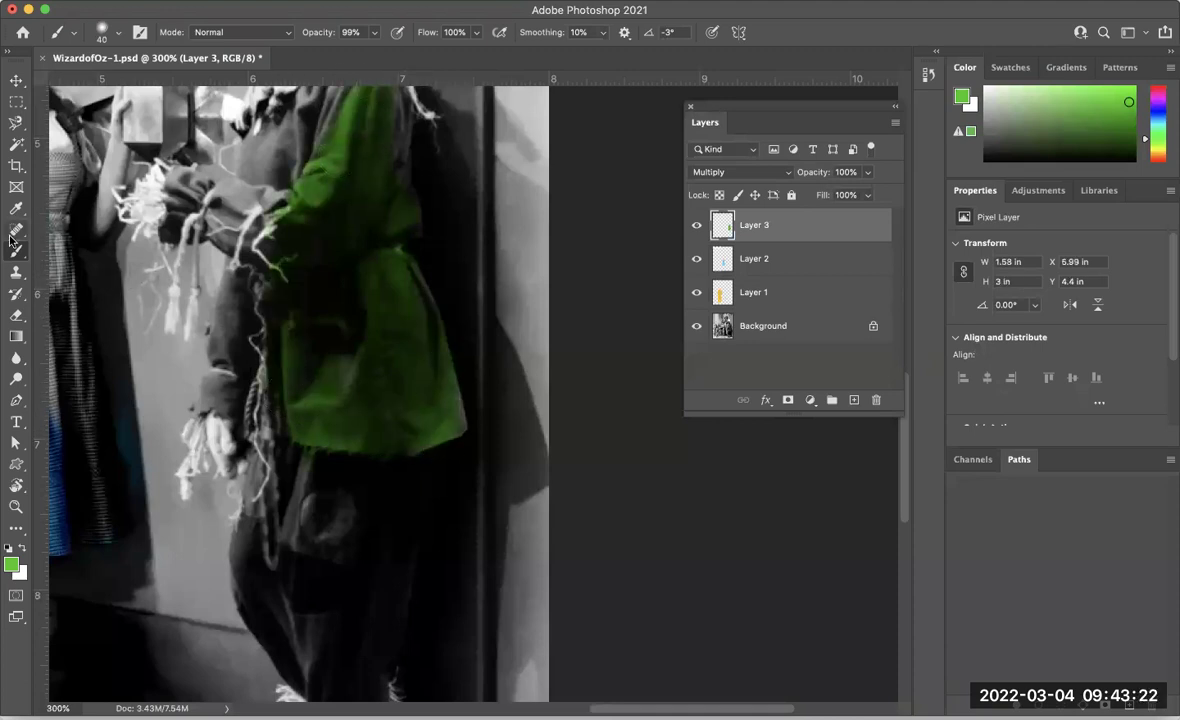
Erase all the green from the scarecrow's jacket and shoulder on Layer 3 with the size 50 eraser
click(15, 315)
mouse_move(329, 232)
mouse_down()
mouse_move(335, 100)
mouse_move(287, 262)
mouse_move(340, 250)
mouse_move(382, 300)
mouse_move(412, 340)
mouse_move(459, 486)
mouse_move(335, 320)
mouse_move(275, 370)
mouse_move(260, 400)
mouse_up()
scroll(397, 167, up, 5)
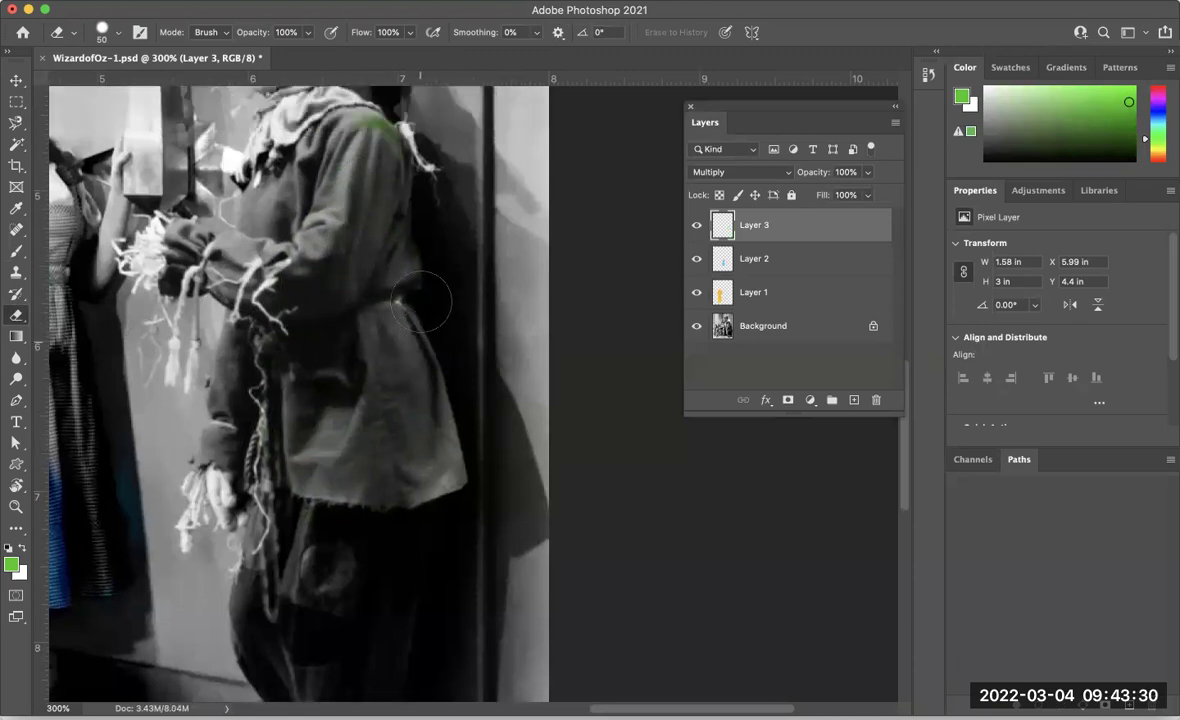
drag(396, 226, 426, 279)
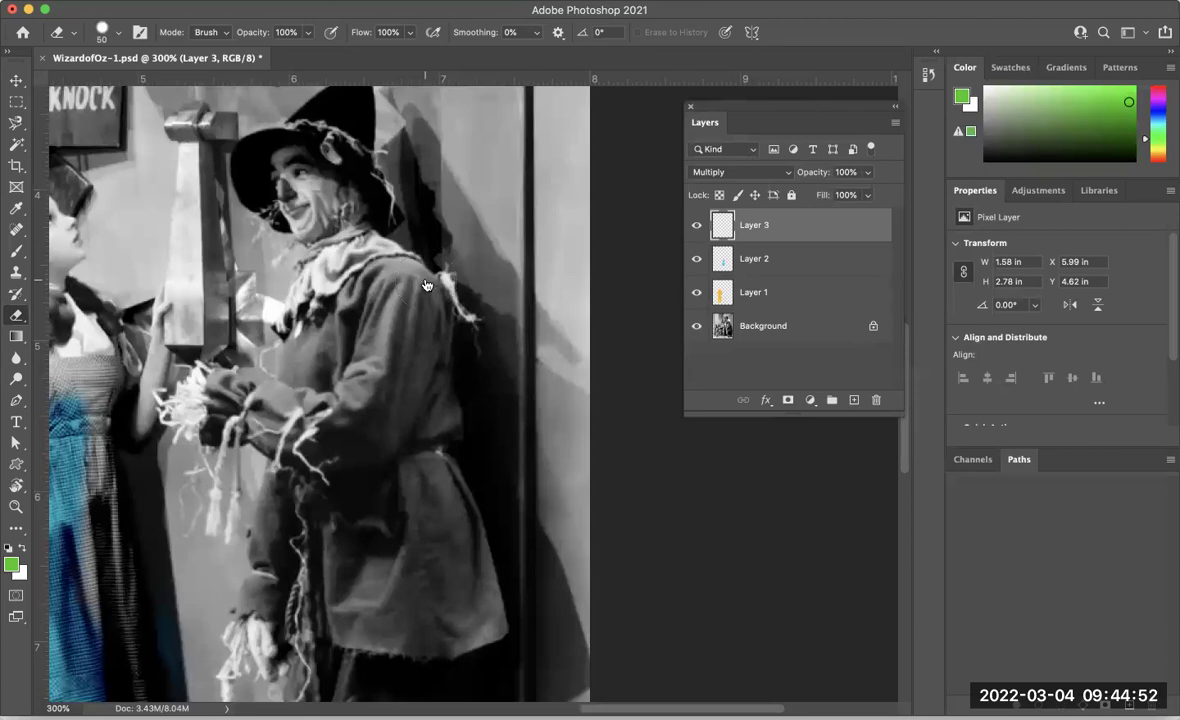
Switch to the Canvas course in Chrome and open the Photoshop Assignments discussion from the Week 6-8 module
key(super+Tab)
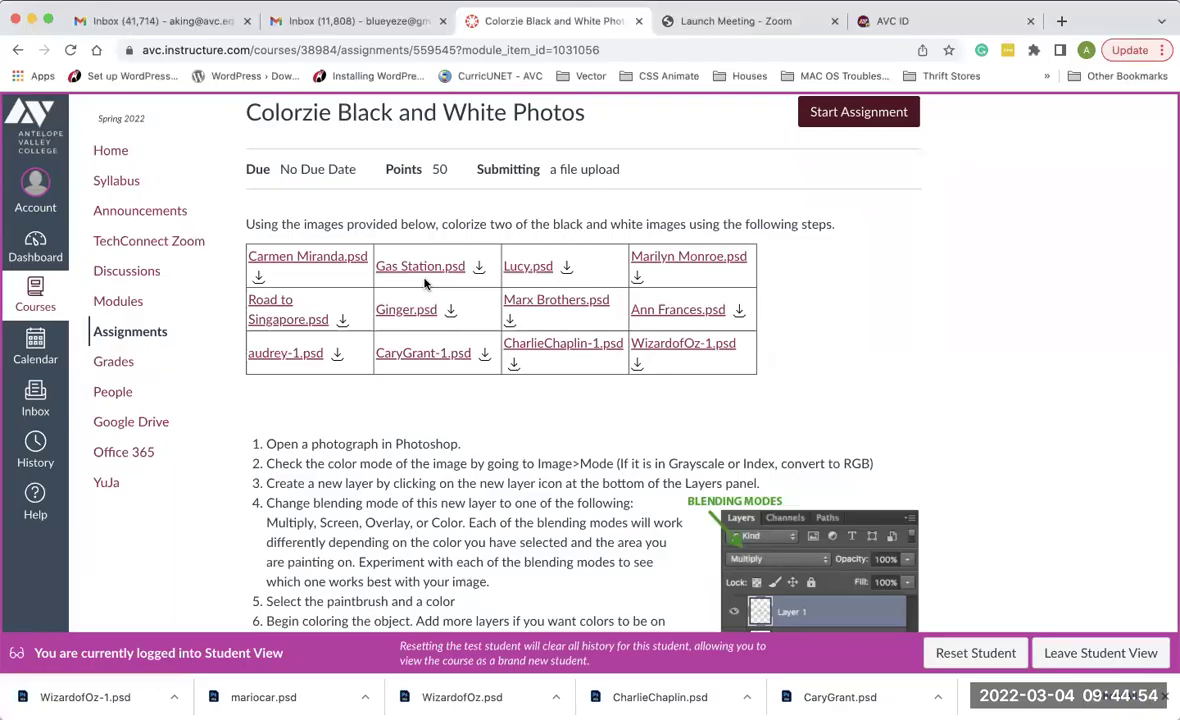
click(119, 303)
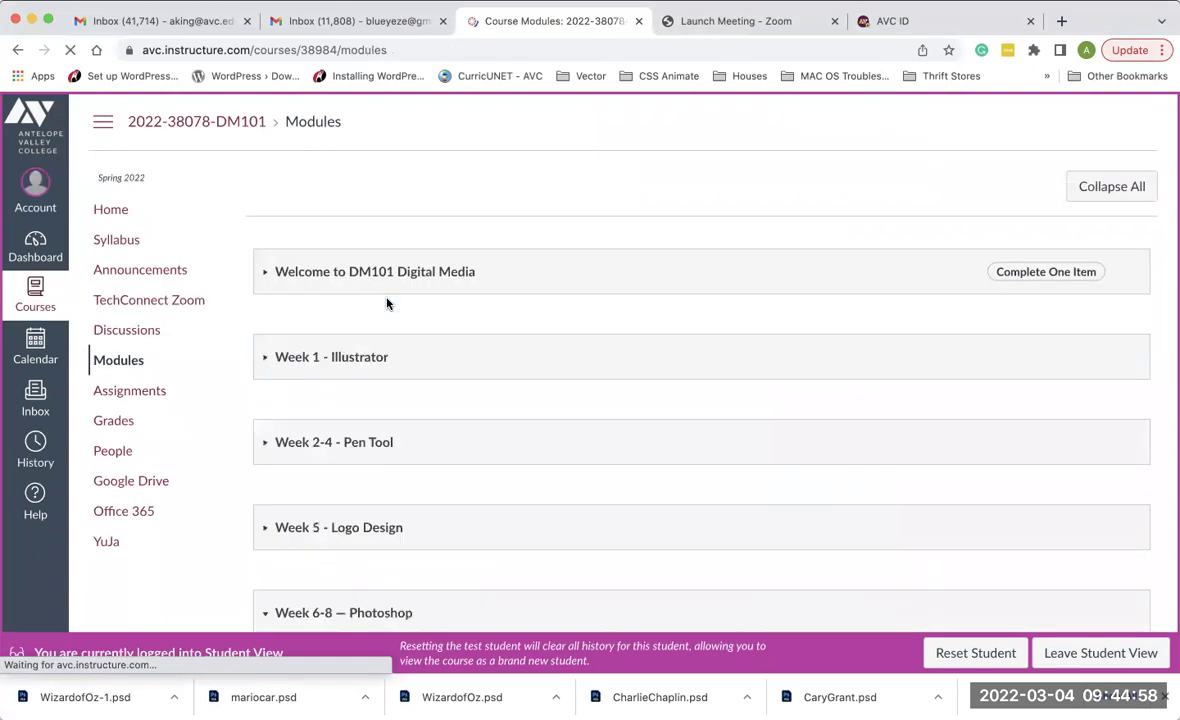
scroll(470, 353, down, 5)
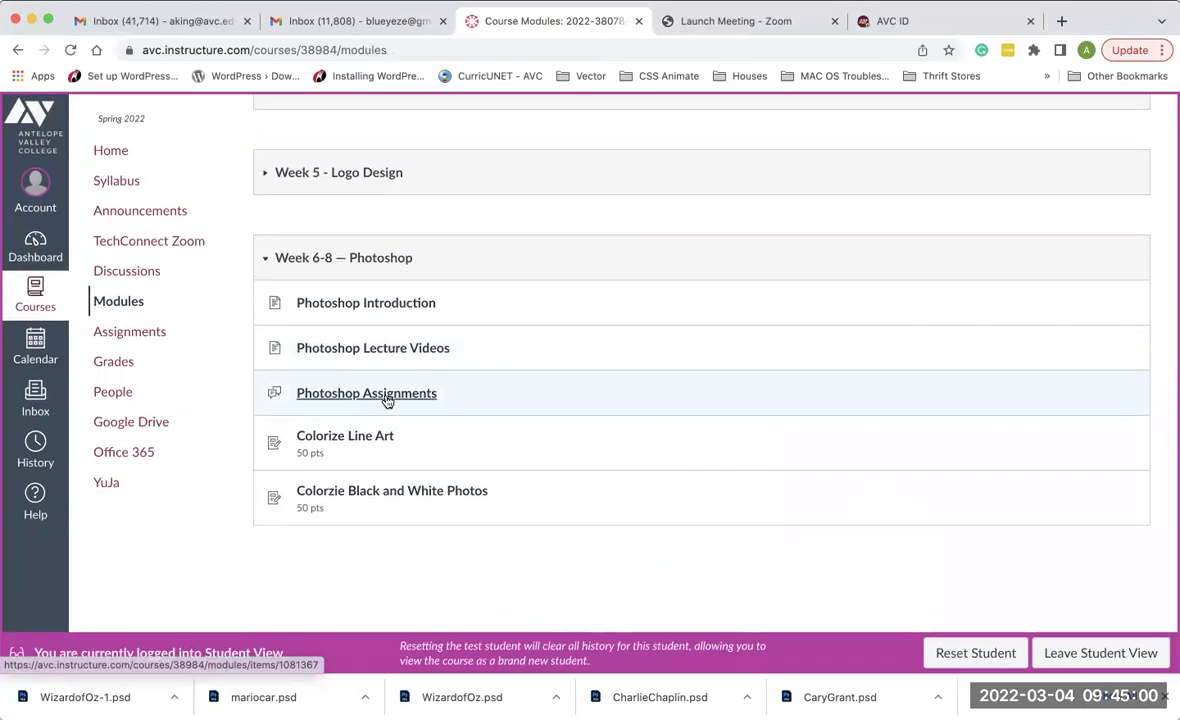
click(386, 396)
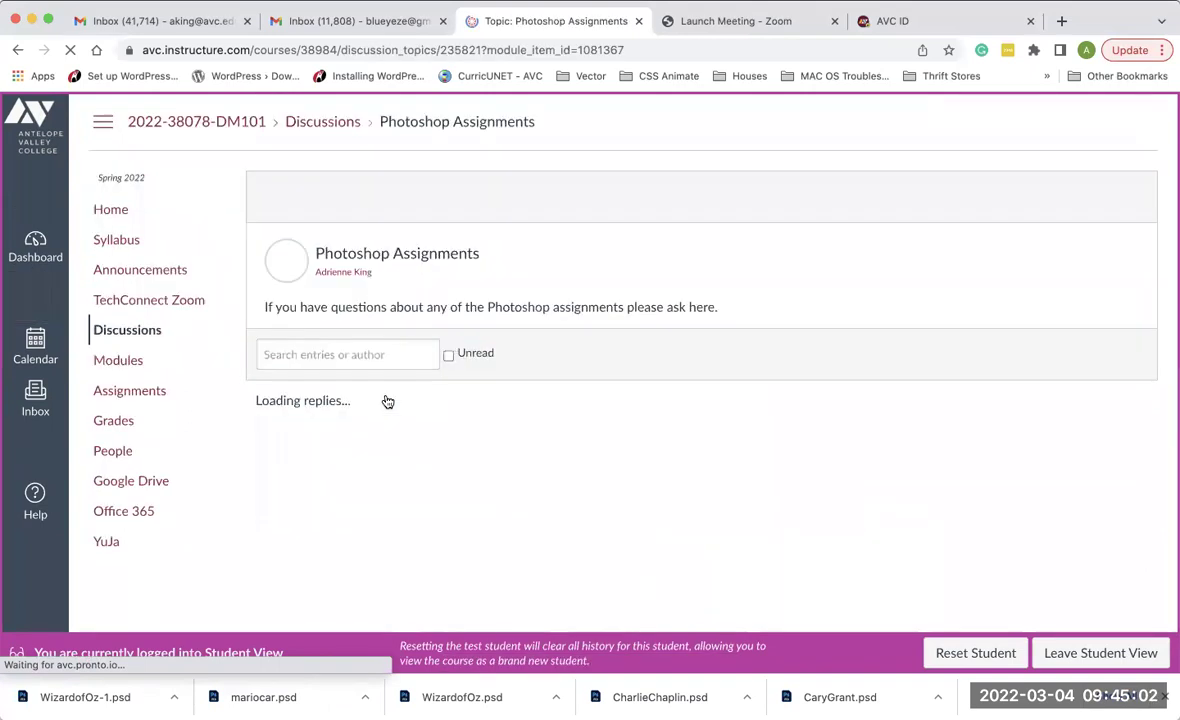